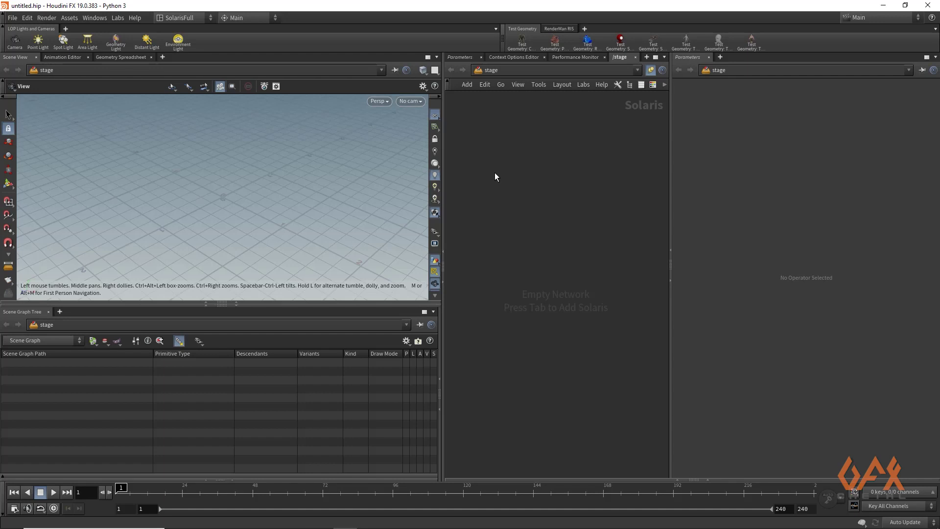
- Add a SOP Create node to the stage network and rename it cloth
key(Tab)
text(sop)
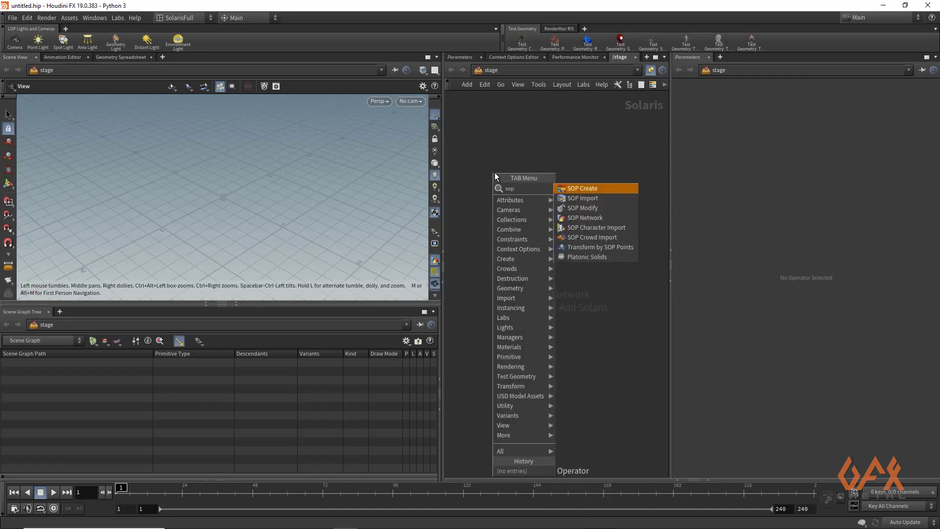
key(Return)
click(494, 172)
click(529, 173)
drag(552, 173, 430, 174)
text(clot)
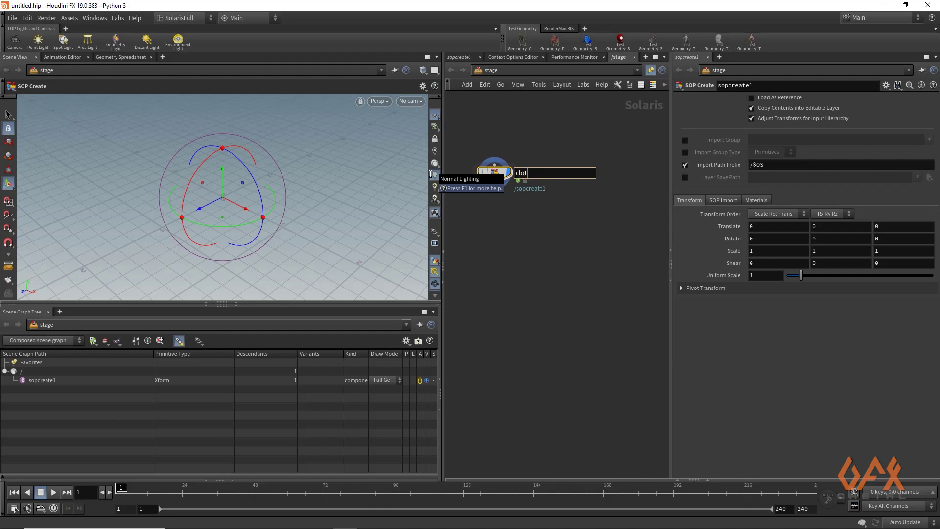
text(h)
key(Return)
- Set the cloth node's import path prefix to geo/$OS
click(750, 164)
text(re)
text(o)
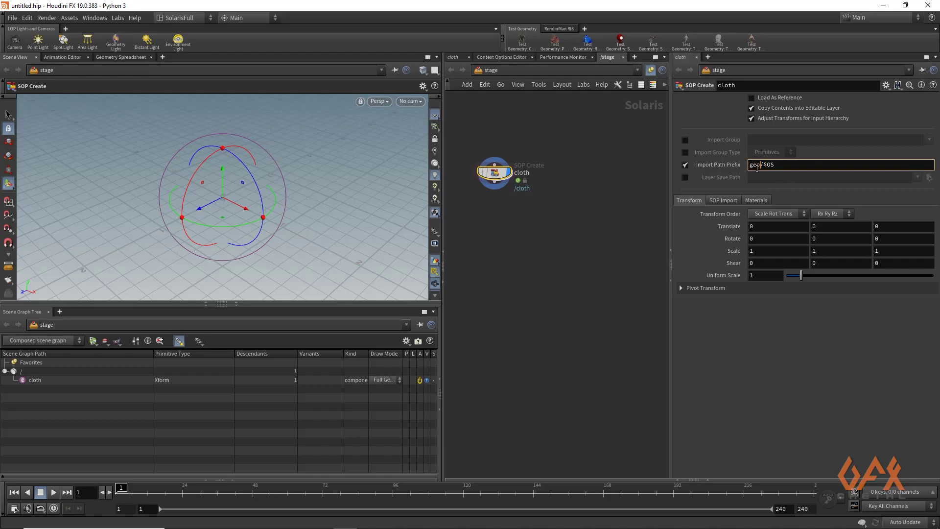
key(Return)
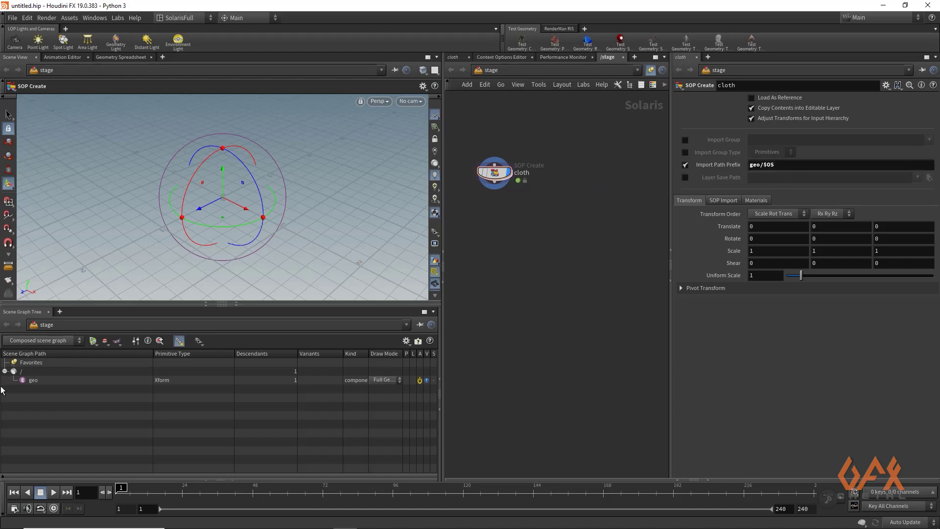
- Go inside the cloth node and add a Grid node to its geometry network
double_click(496, 174)
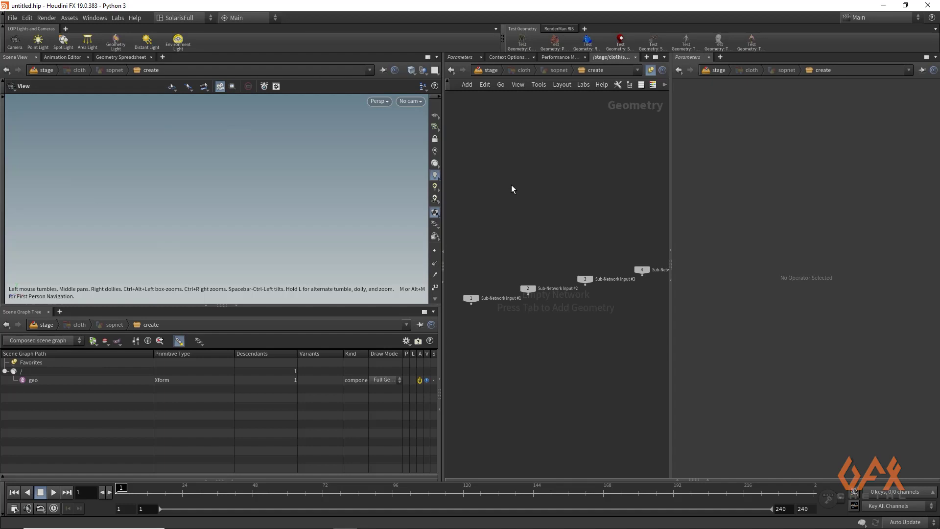
key(Tab)
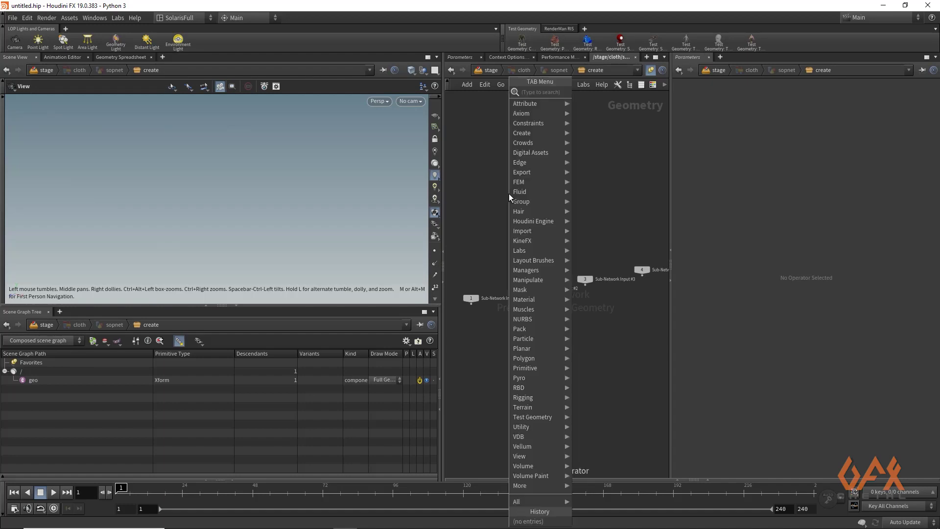
text(grid)
key(Return)
click(509, 193)
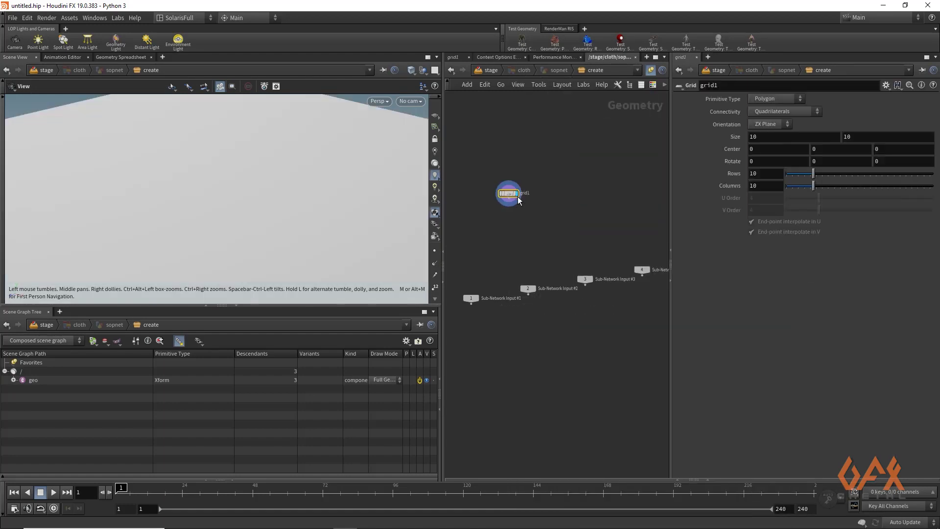
- Set the grid's size to 3 by 3 with 2 rows and 2 columns
click(753, 137)
text(3)
key(Tab)
text(3)
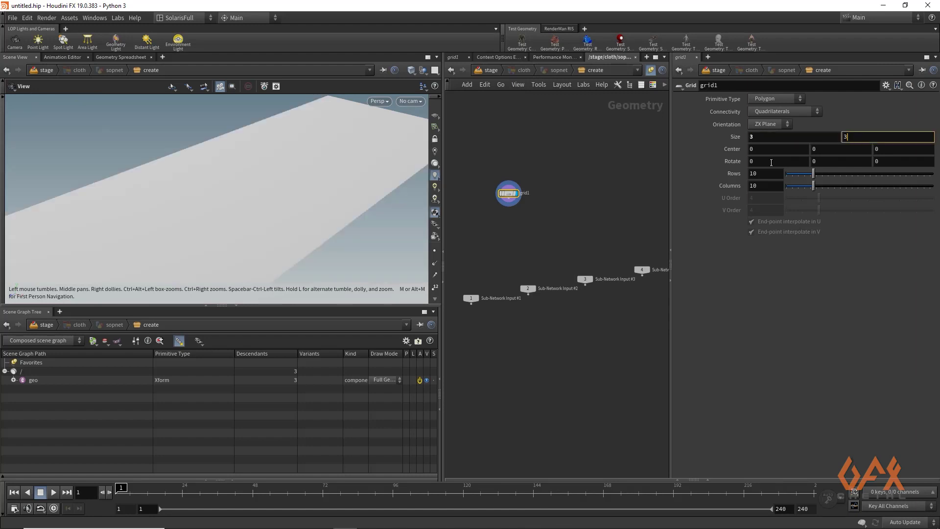
click(764, 173)
text(2)
click(758, 187)
key(Return)
- Raise the grid above the ground plane to a center Y of about 2.14
key(Return)
drag(219, 183, 200, 230)
key(Escape)
key(Return)
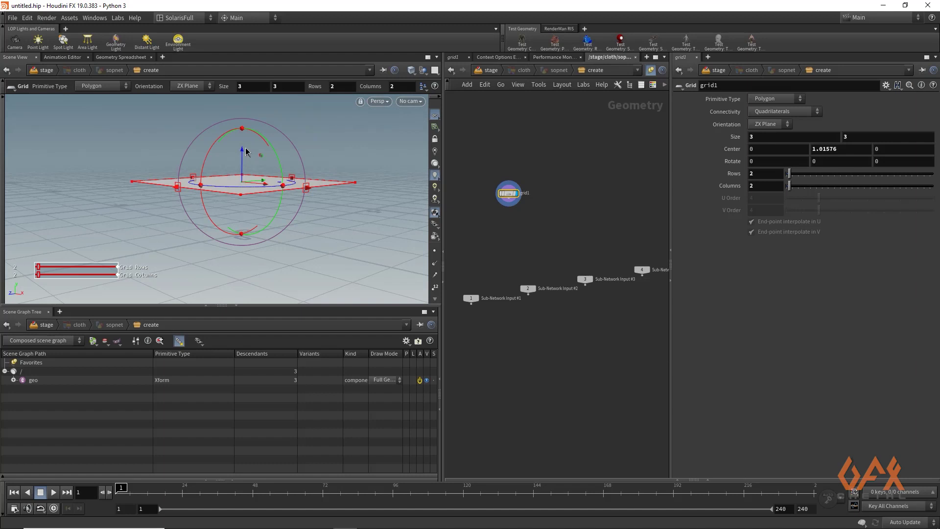
drag(245, 148, 241, 85)
key(Escape)
drag(199, 164, 197, 176)
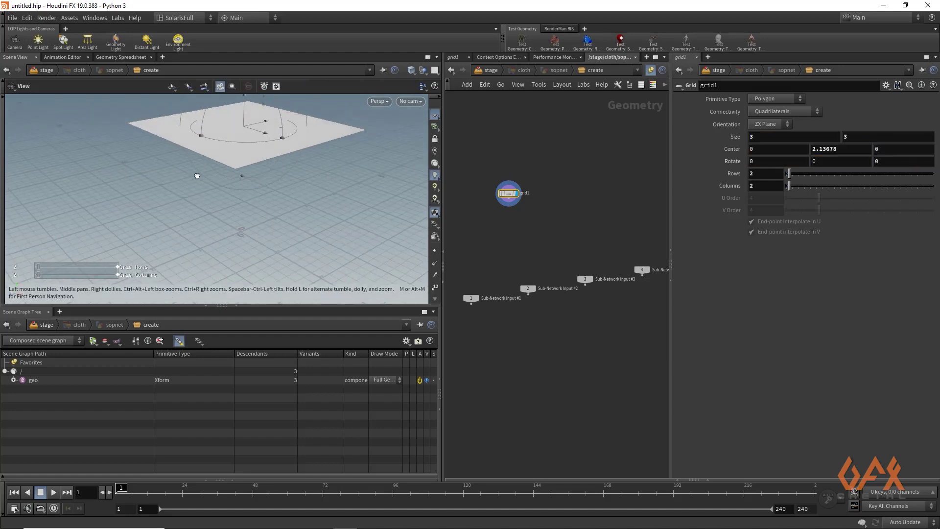
- Add an Output node wired to the grid and place it directly below the grid node
scroll(537, 201, up, 4)
middle_drag(508, 209, 582, 208)
drag(556, 195, 554, 233)
text(out)
key(Return)
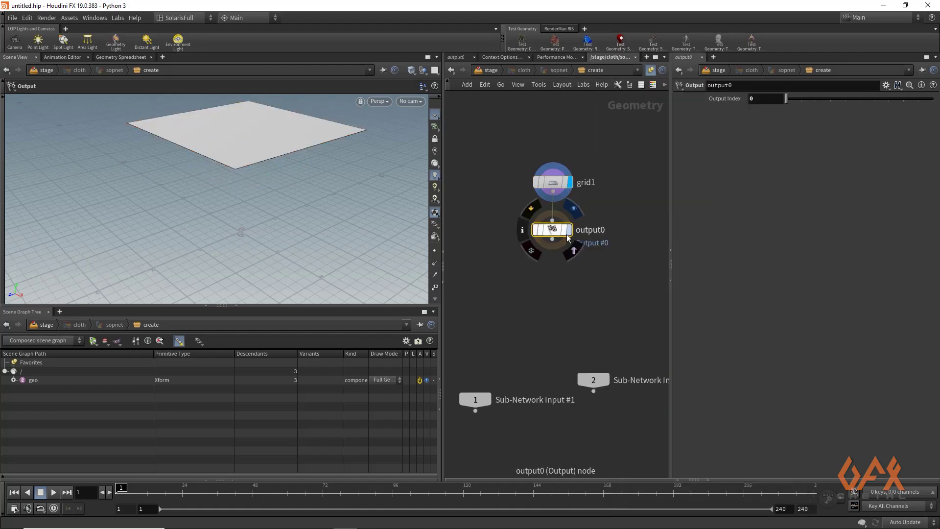
drag(554, 231, 557, 265)
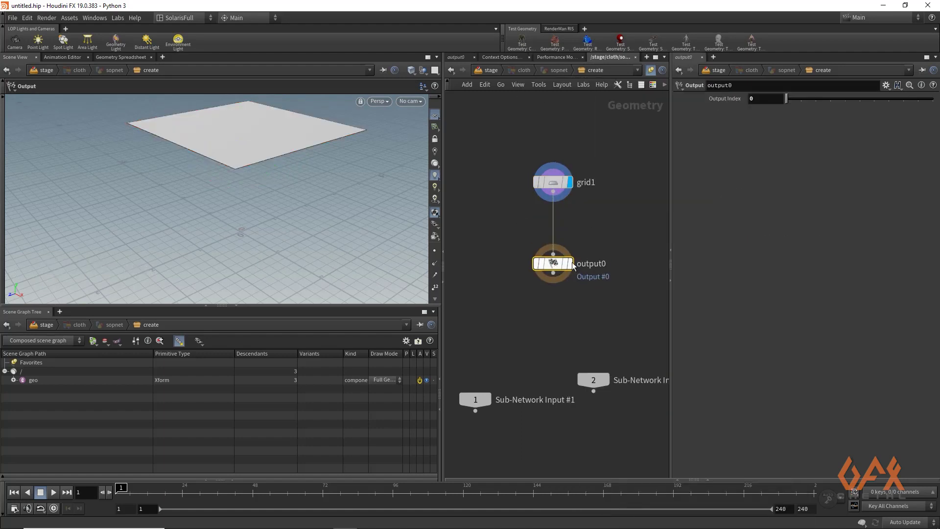
mouse_move(552, 270)
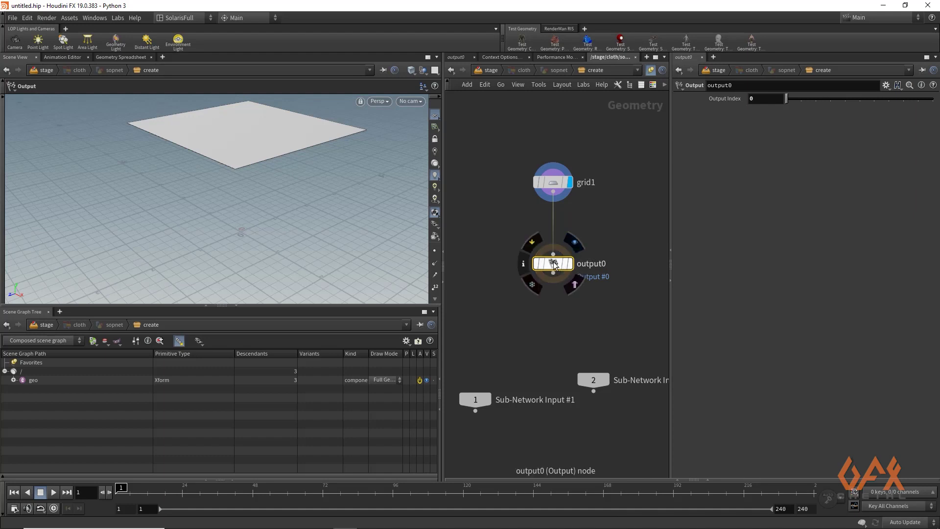
- Return to the stage network and add a SOP Create node named box, wired after the cloth node
click(495, 71)
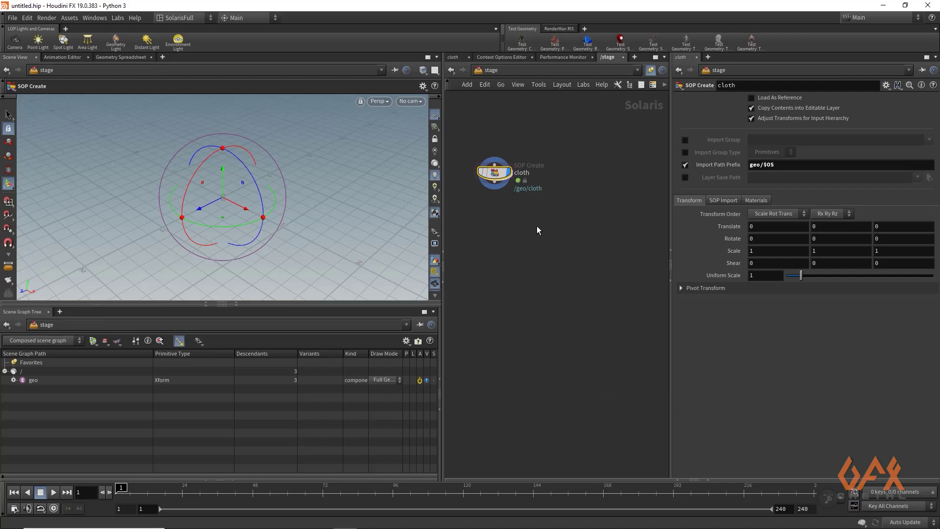
click(13, 380)
drag(494, 186, 493, 225)
key(Tab)
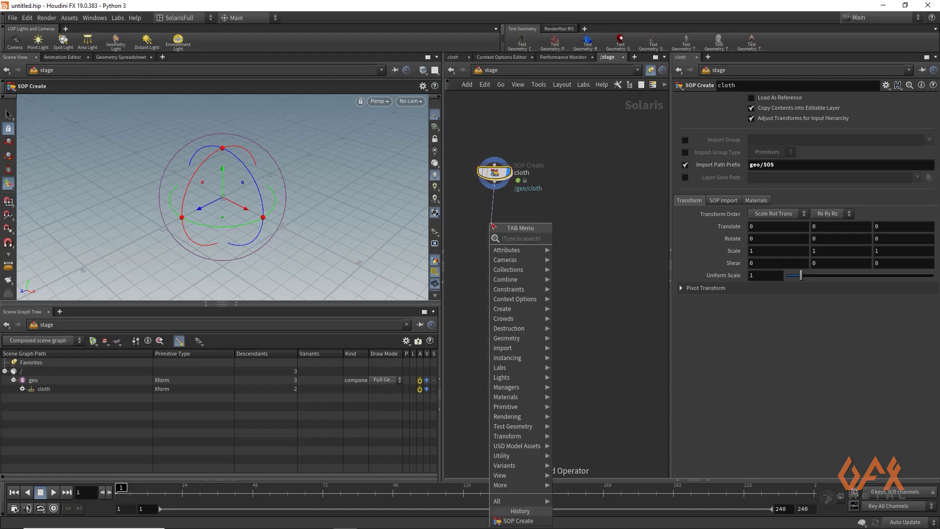
text(sop)
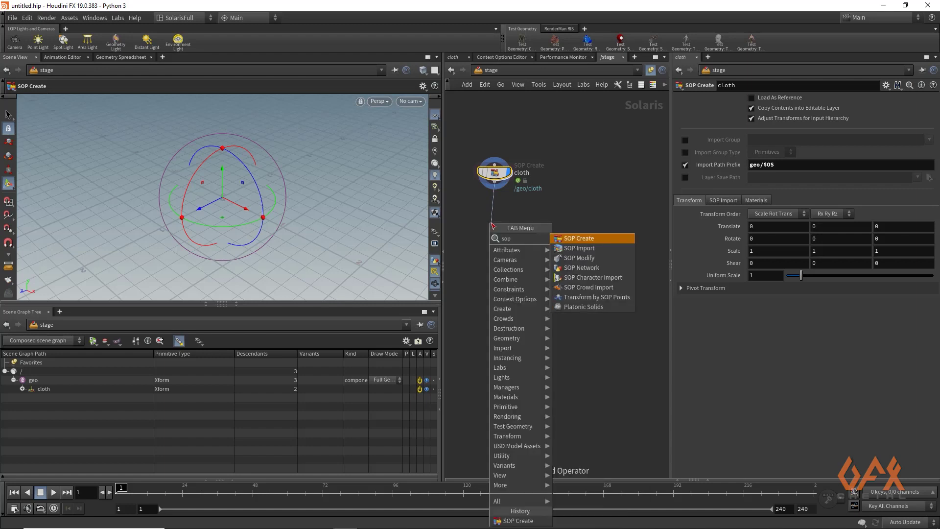
key(Return)
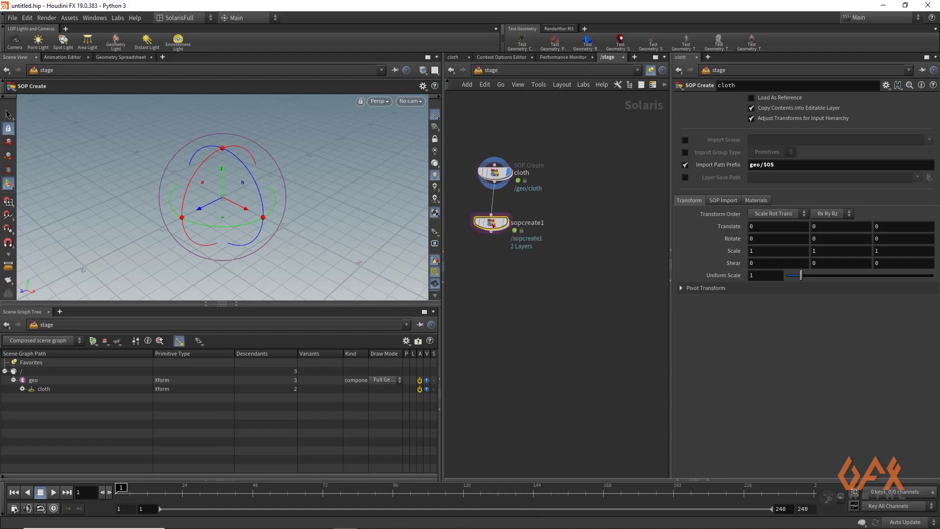
click(543, 224)
drag(545, 224, 394, 224)
text(box)
key(Return)
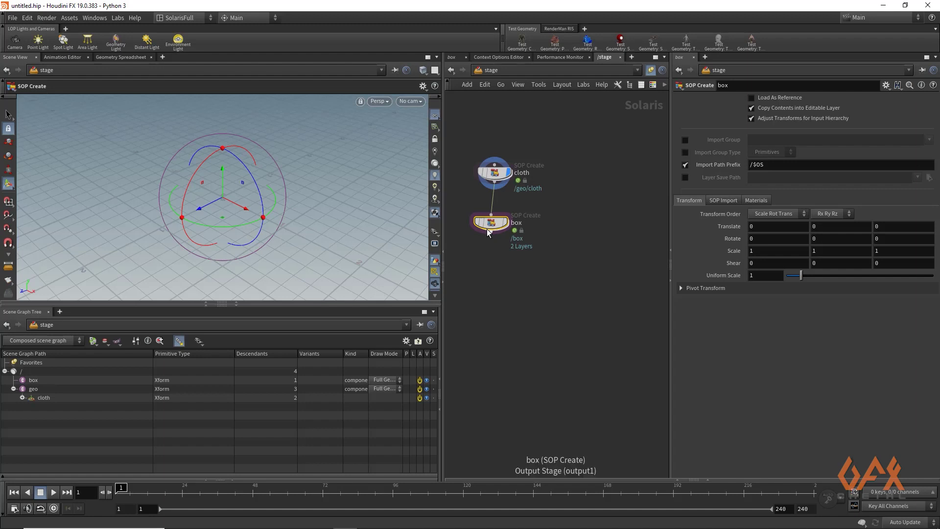
- Align the box node under the cloth node and set its import path prefix to geo/$OS
drag(494, 225, 503, 231)
mouse_move(502, 230)
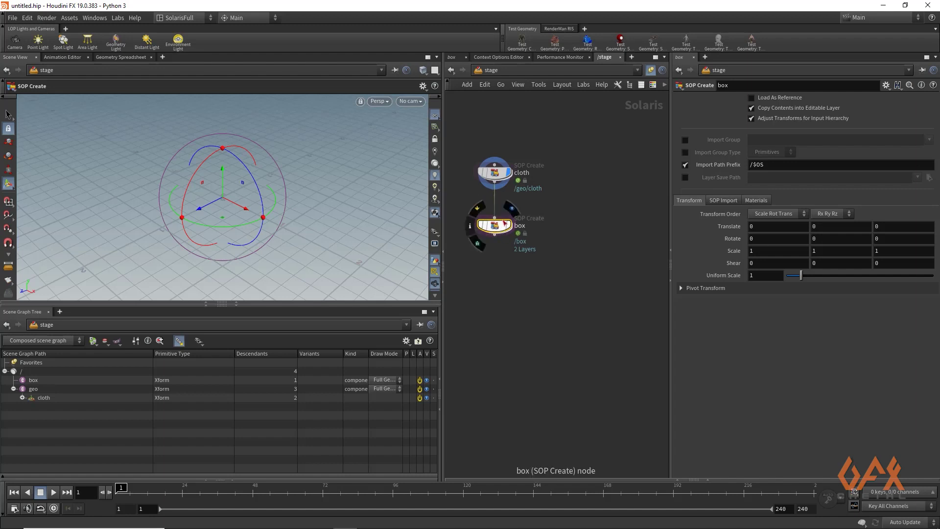
click(748, 164)
text(geo)
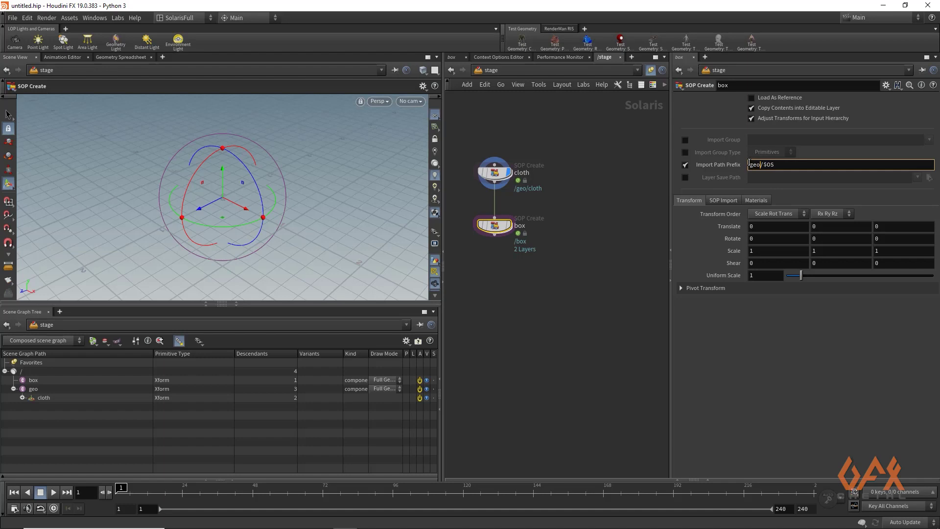
- Go inside the box node and add a Box node to its geometry network
double_click(494, 226)
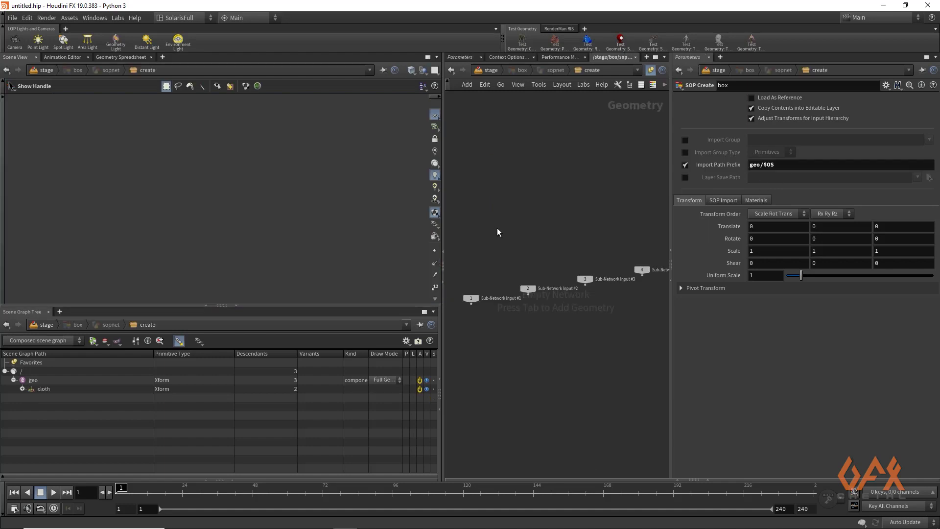
key(Tab)
text(box)
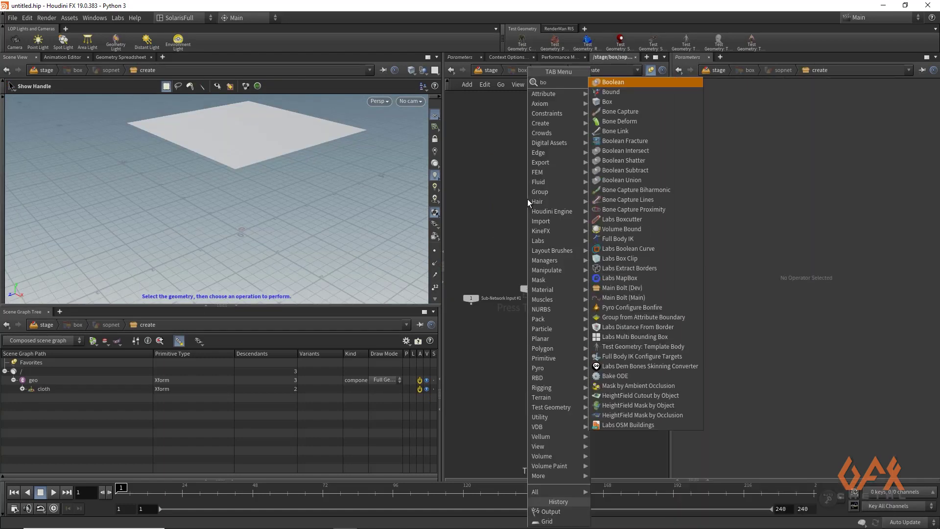
key(Return)
click(527, 199)
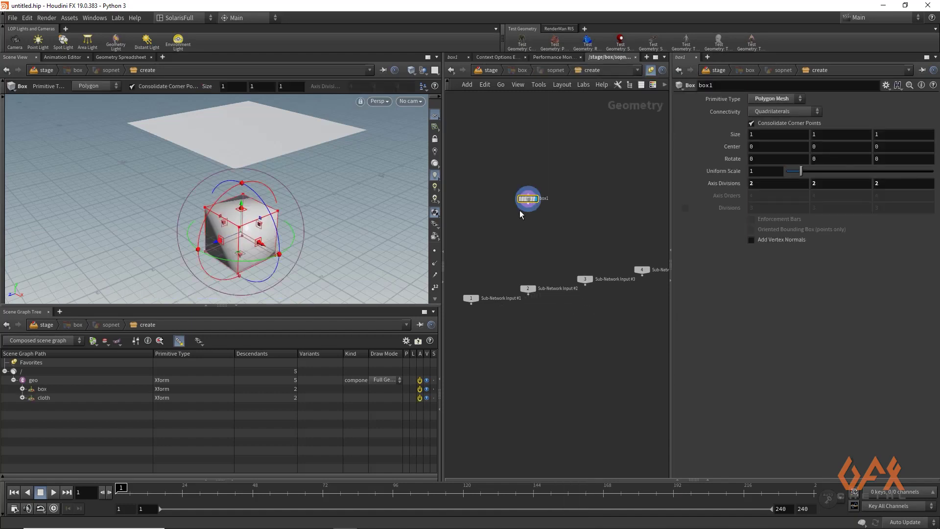
- Wire a PolyBevel node after the box, with a distance of 0.038 and 3 divisions
scroll(519, 210, up, 4)
scroll(553, 203, up, 2)
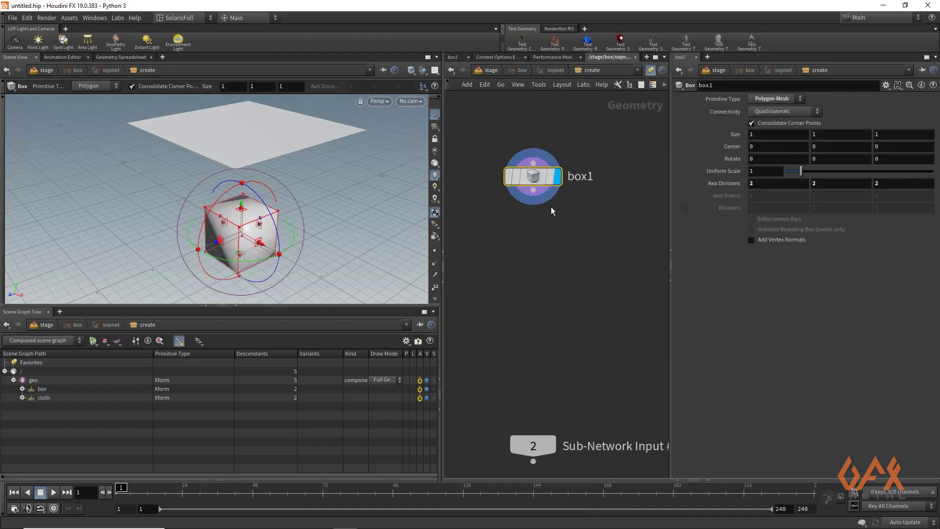
click(533, 191)
key(Tab)
text(polybe)
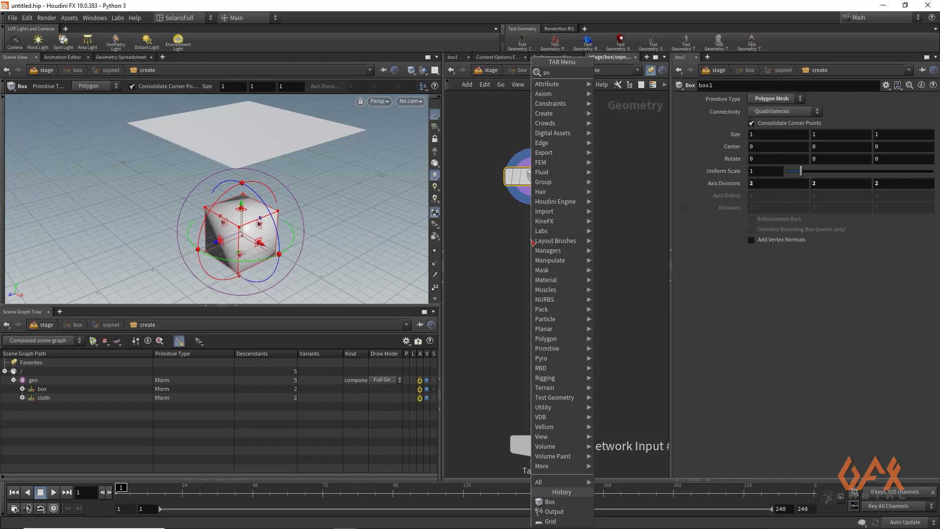
key(Return)
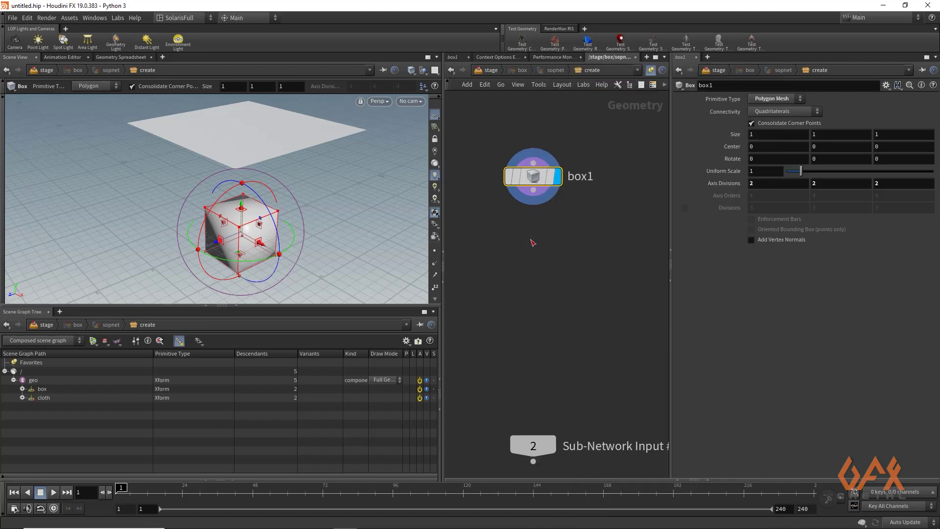
click(533, 239)
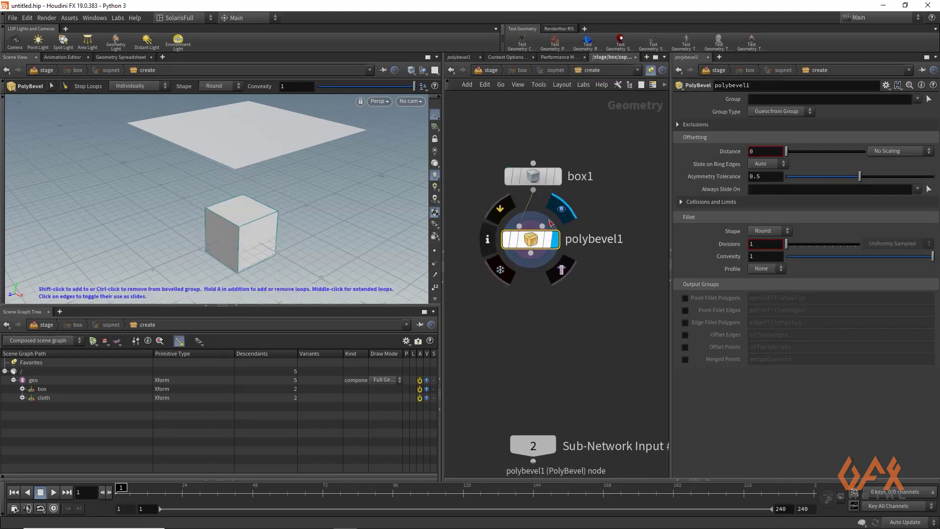
drag(786, 151, 789, 151)
drag(787, 245, 793, 244)
- Wire a Match Size node after the bevel and set its Justify Y to Min
drag(531, 253, 529, 310)
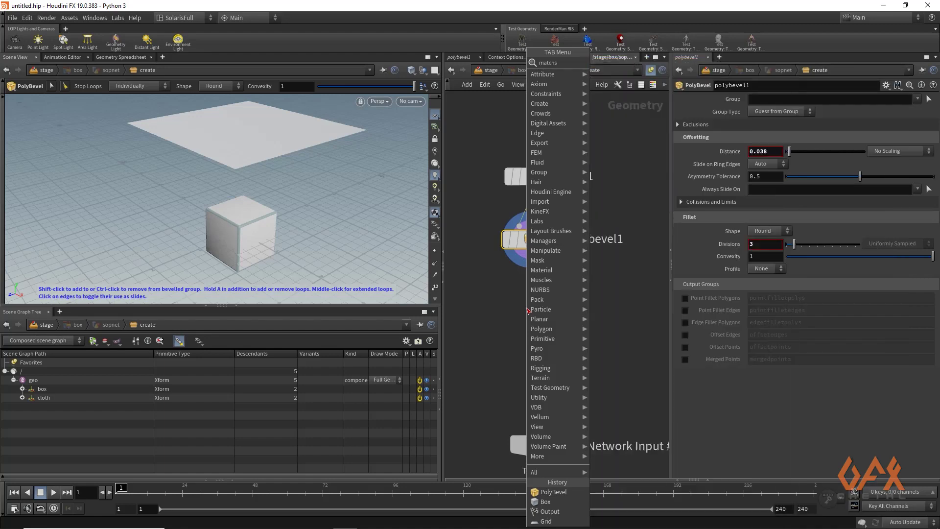
text(matchsi)
key(Return)
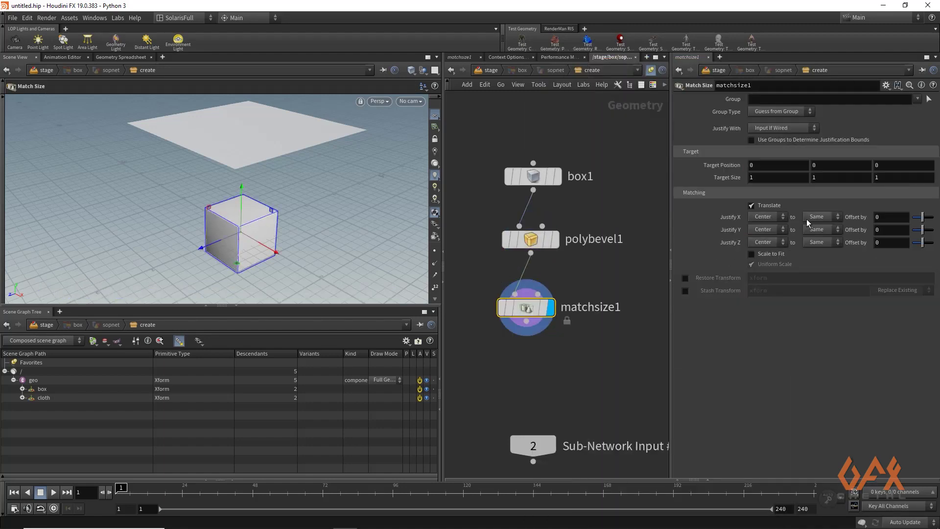
click(774, 225)
click(766, 239)
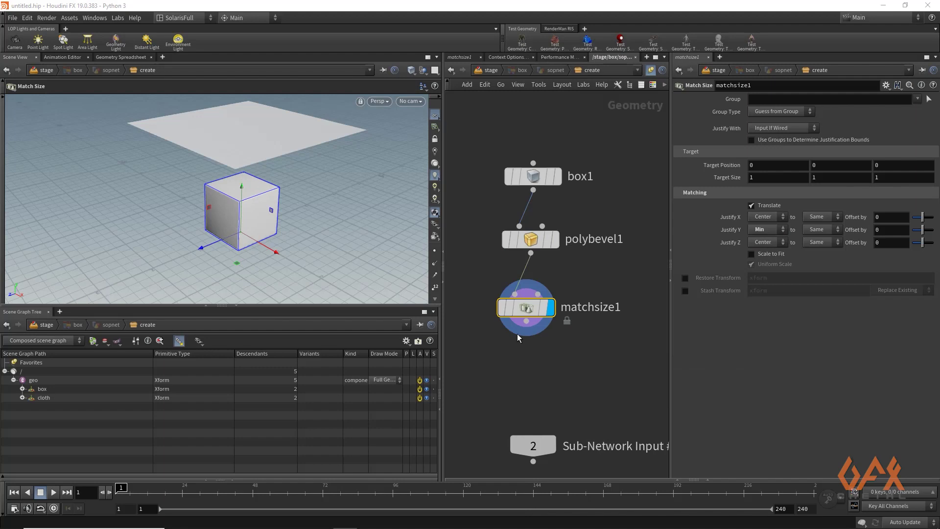
- Wire an Output node after the Match Size node
drag(531, 336, 530, 361)
text(out)
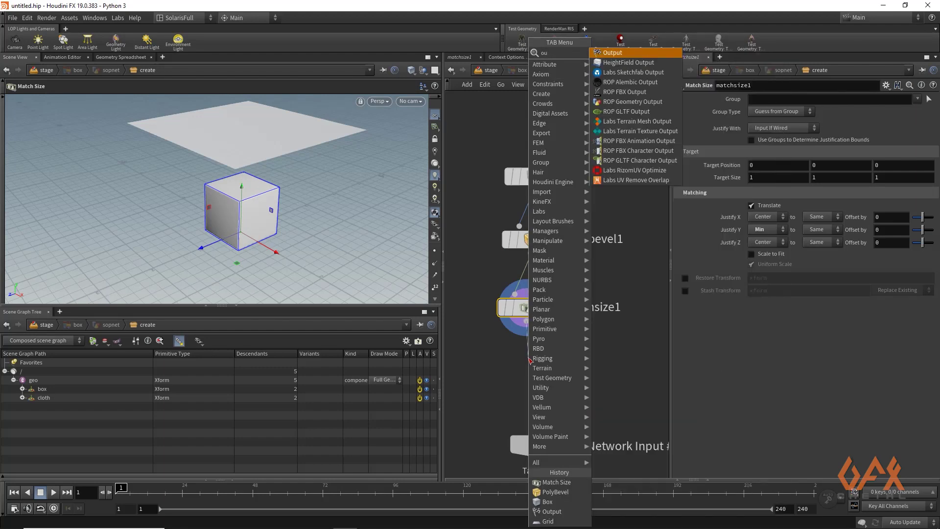
key(Return)
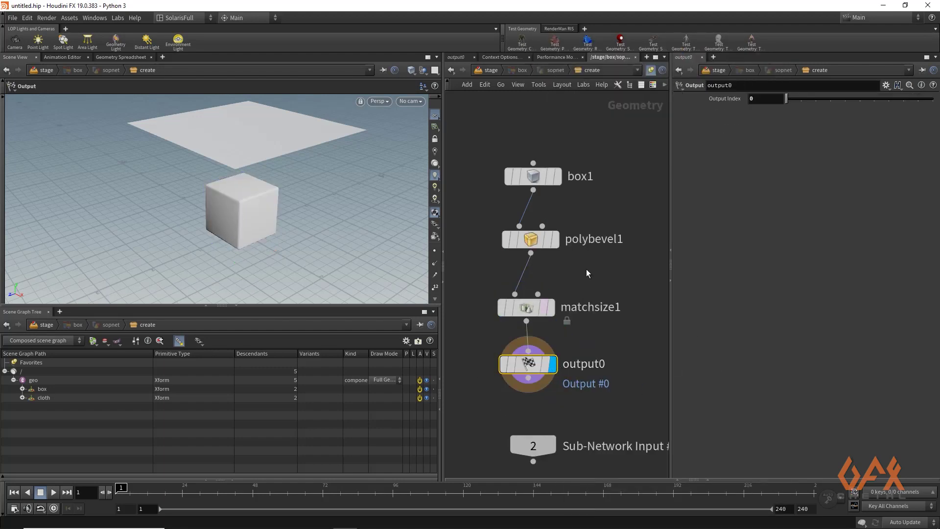
- Return to the stage network and display the box node's result so the cube and cloth grid show together
click(491, 70)
click(504, 230)
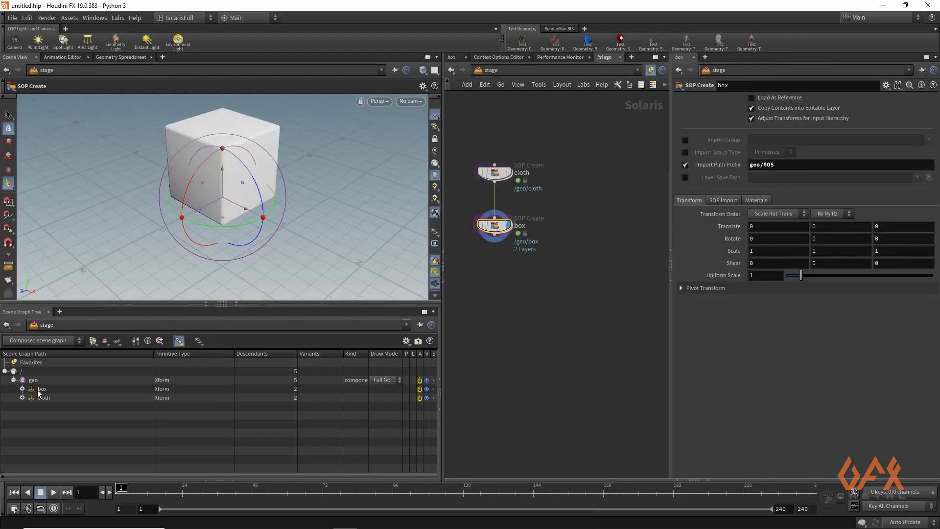
alt+right_drag(237, 252, 124, 209)
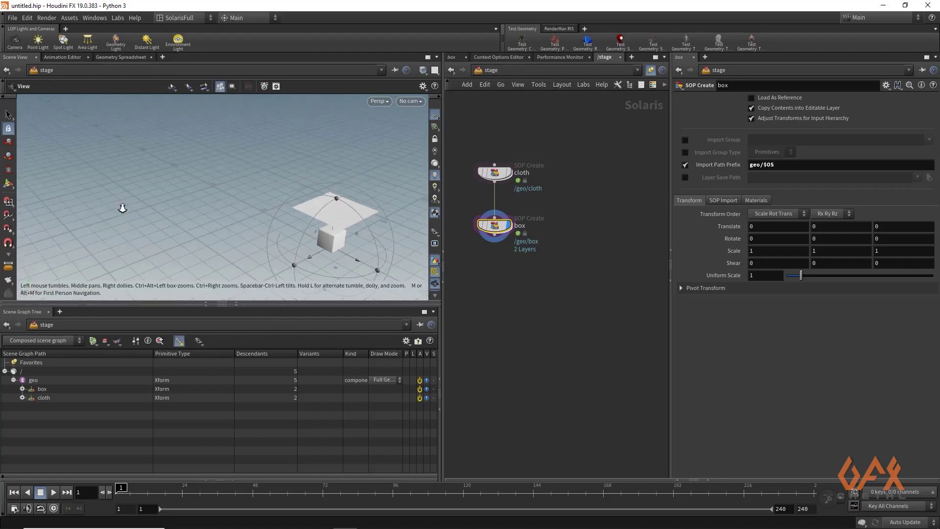
alt+middle_drag(342, 206, 244, 169)
alt+right_drag(243, 169, 366, 178)
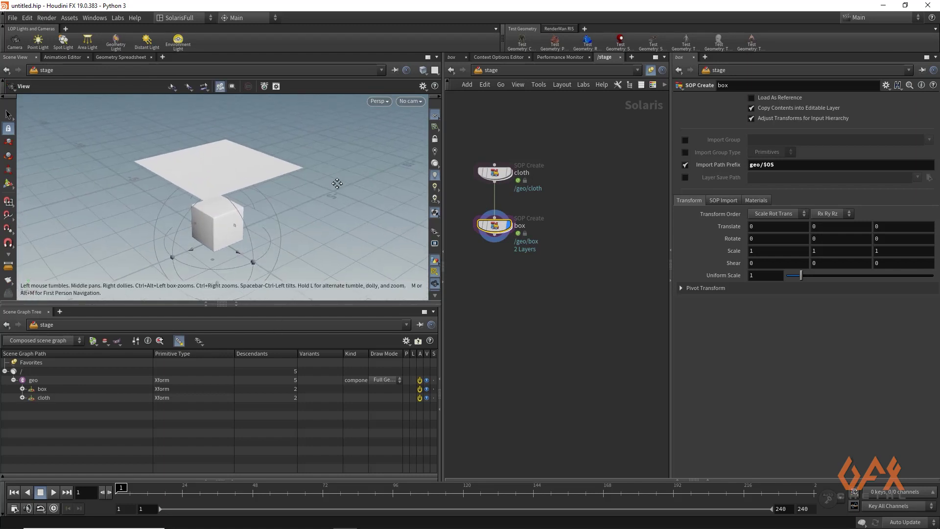
- Open the cloth node's geometry network and wire a UV Unwrap node between the grid and the output
alt+middle_drag(334, 187, 340, 180)
scroll(536, 234, up, 3)
drag(526, 205, 515, 266)
key(Escape)
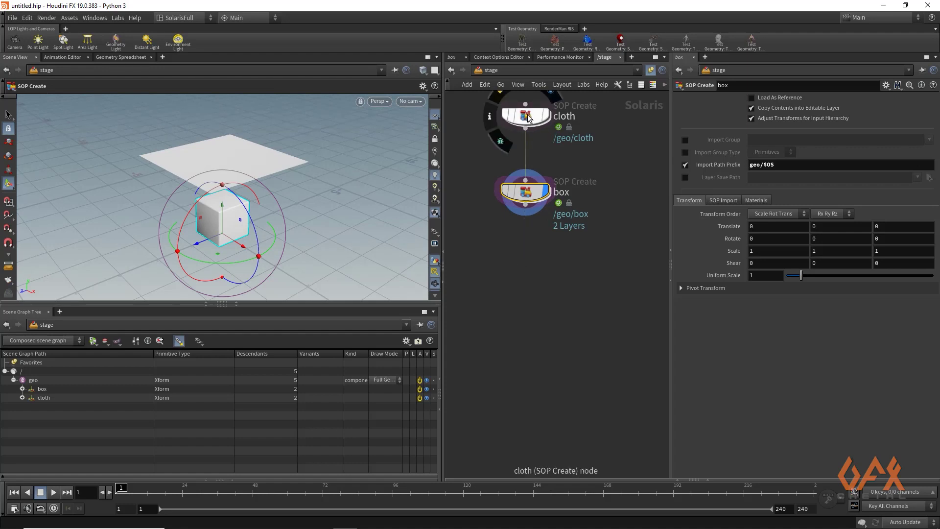
double_click(526, 116)
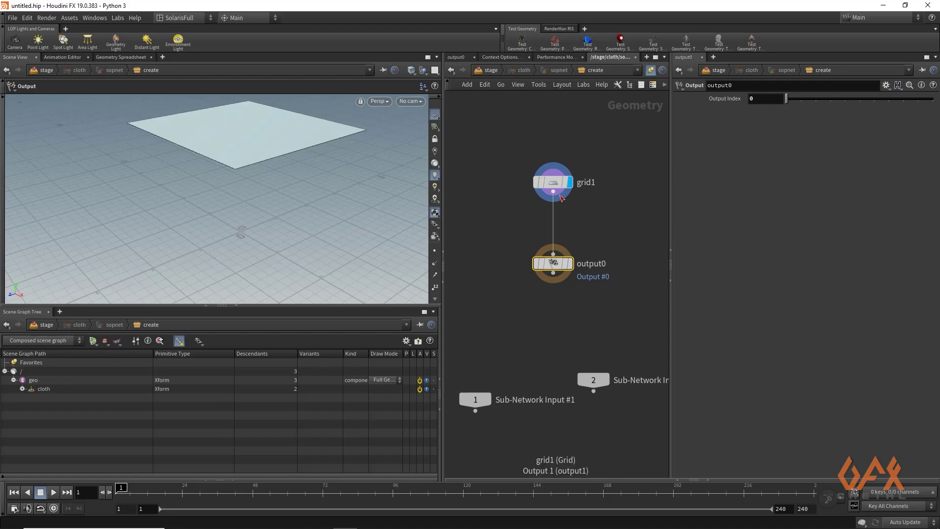
key(Tab)
text(unu)
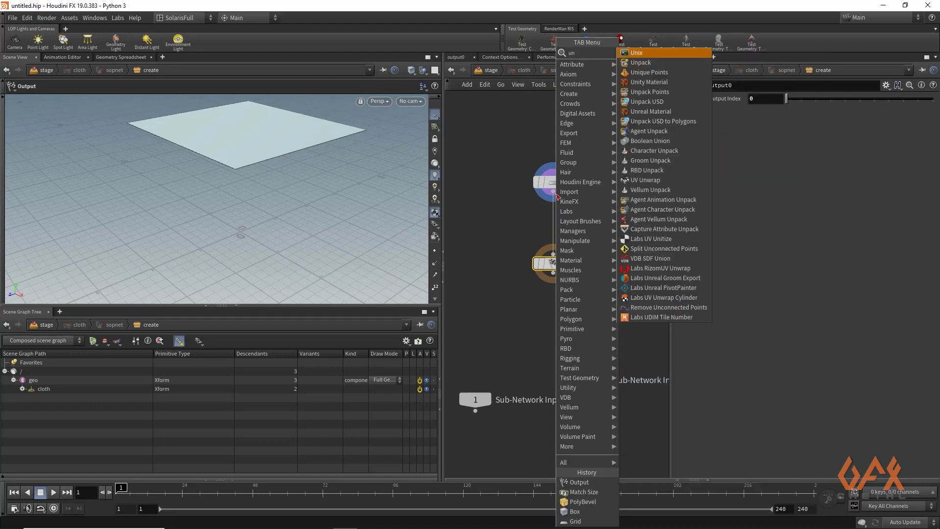
key(Down)
key(Return)
click(555, 223)
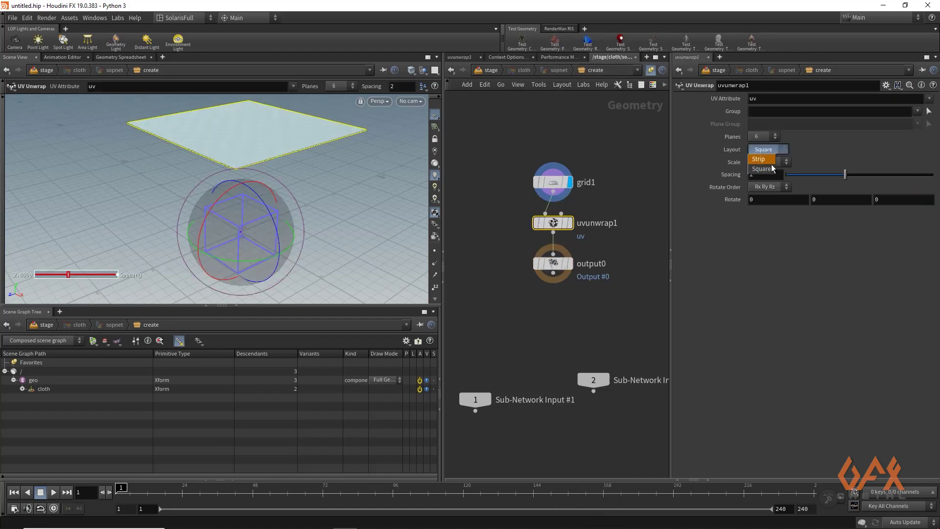
- Set the UV Unwrap layout to Strip and its scale to Stretch, and display that node's result
click(766, 163)
click(768, 162)
click(765, 190)
click(569, 223)
key(Escape)
drag(273, 147, 185, 185)
key(Return)
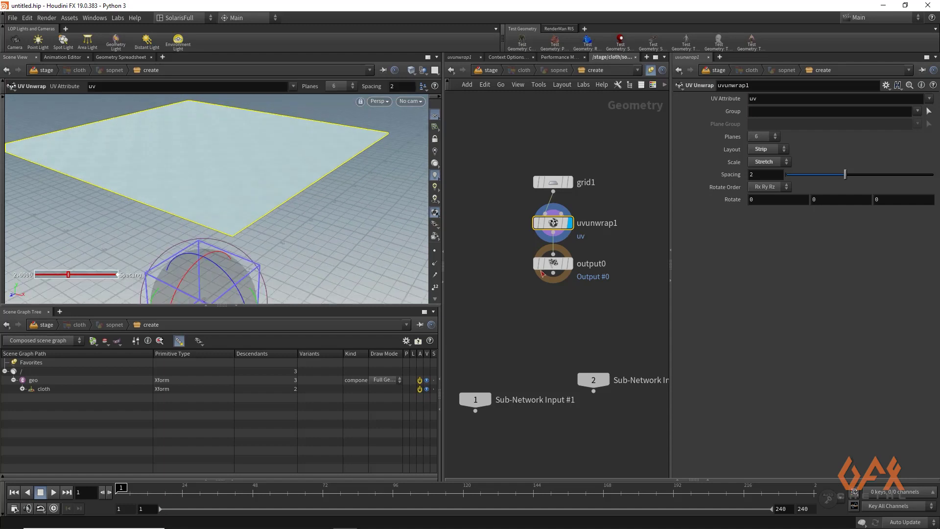
- Return to the stage network and wire a Material Library node after the box node
click(490, 70)
drag(525, 205, 527, 242)
text(materia)
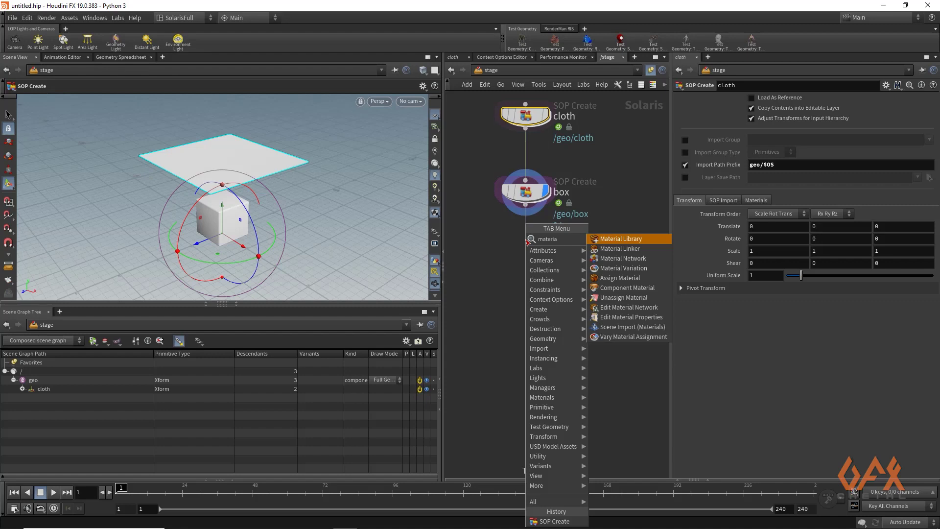
key(Return)
drag(526, 240, 526, 285)
- Add a Principled Shader inside the material library and name it clothmtl
double_click(524, 284)
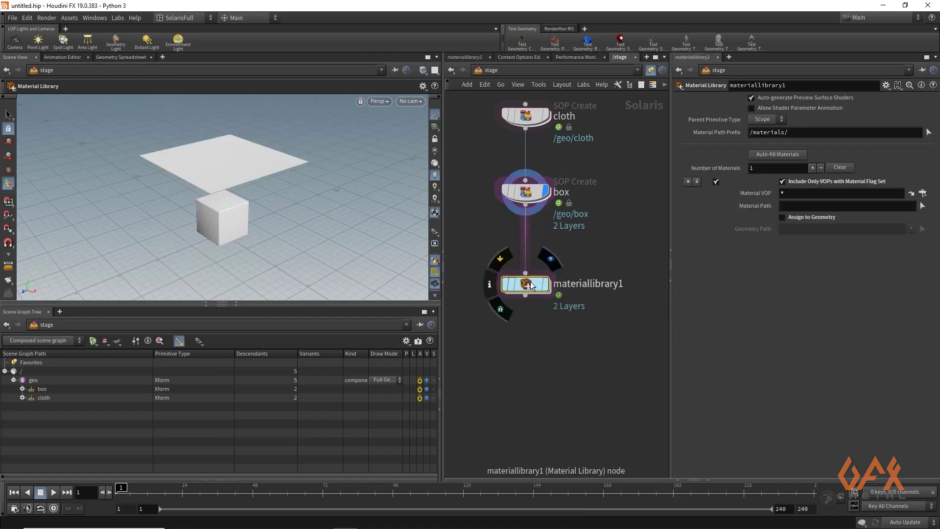
key(Tab)
text(princ)
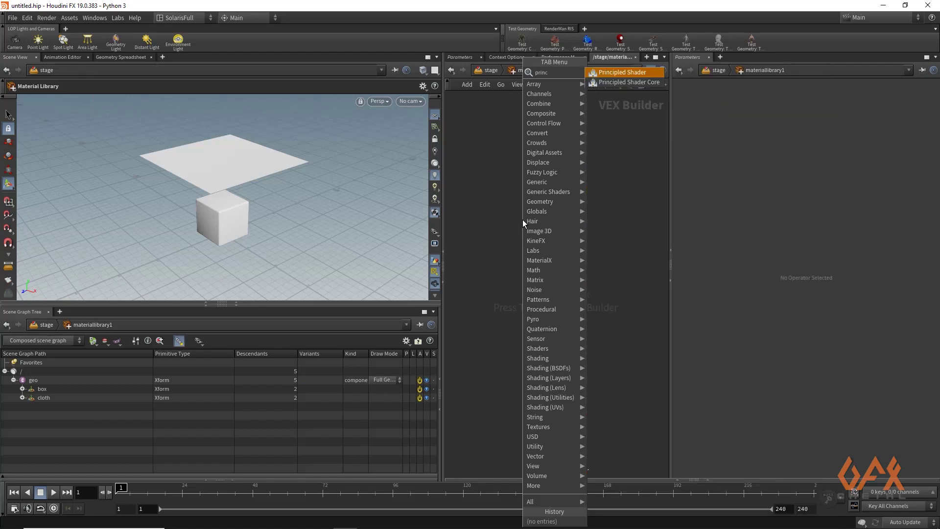
key(Return)
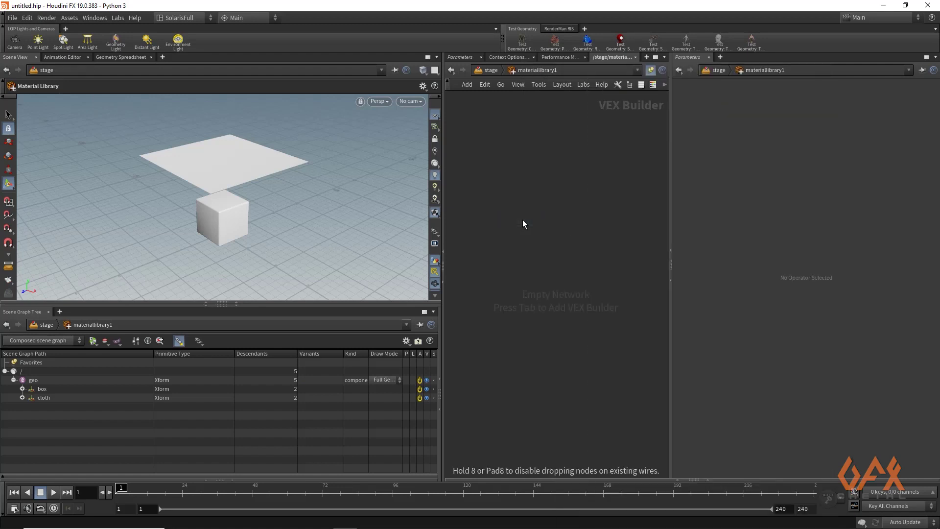
click(522, 219)
click(525, 205)
drag(572, 205, 352, 205)
text(cloth)
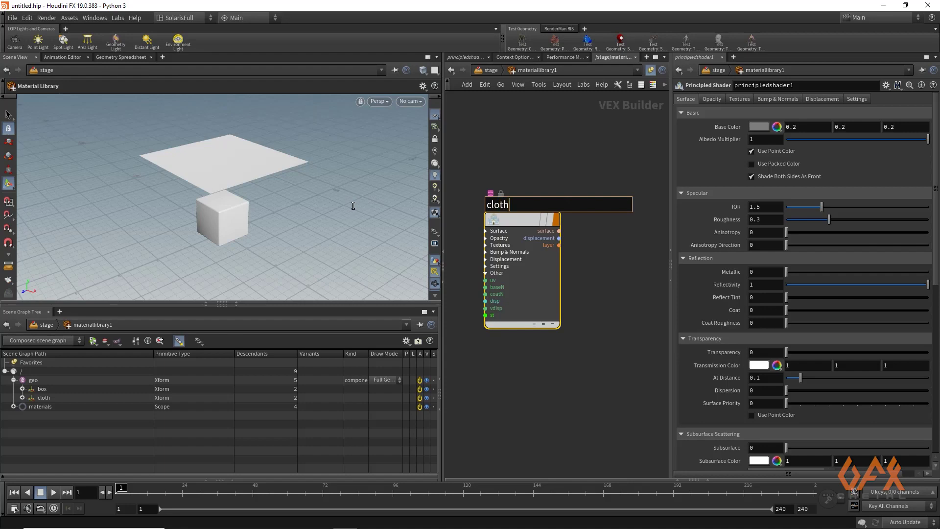
text(mtl)
key(Return)
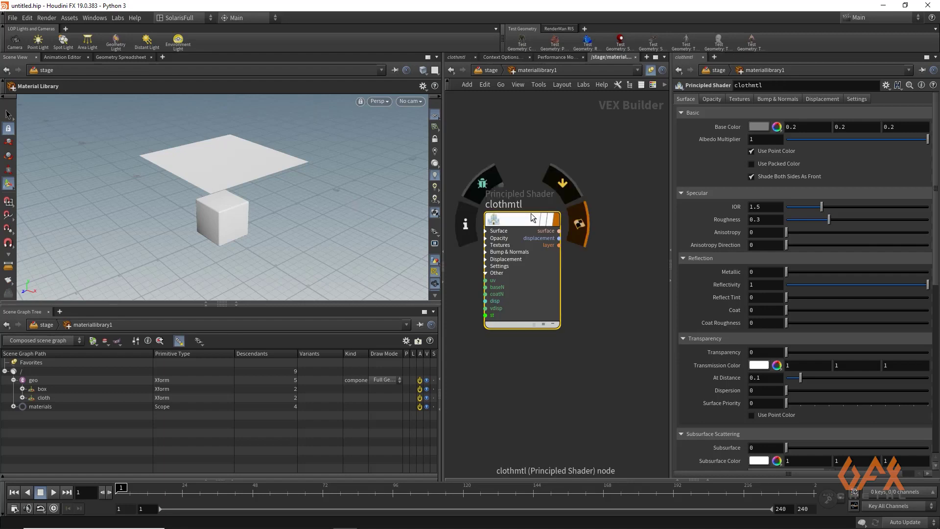
- Apply the Bricks preset to the clothmtl shader and disable its texture displacement
click(887, 87)
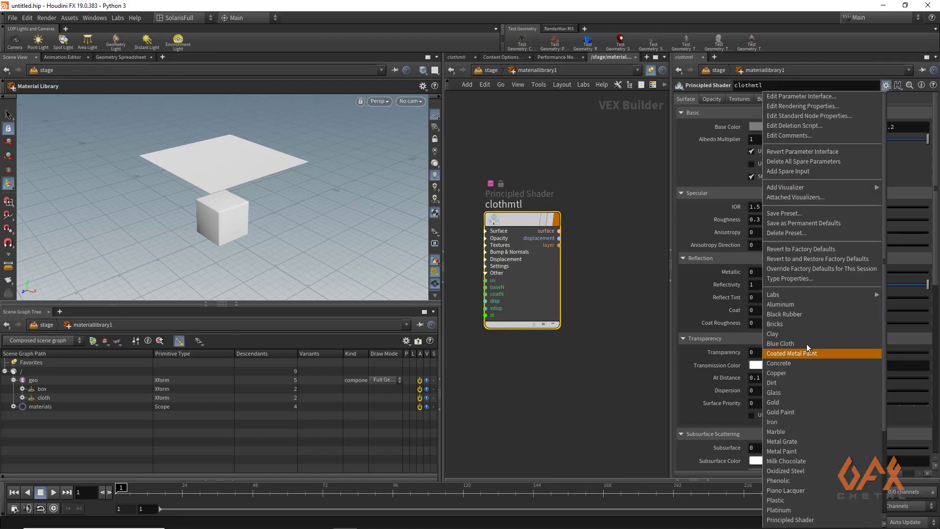
click(778, 323)
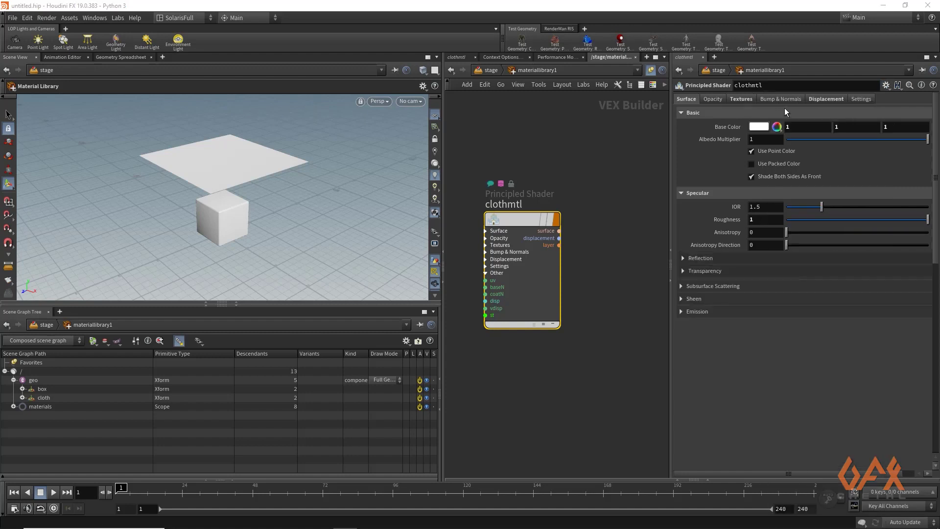
click(818, 98)
click(752, 204)
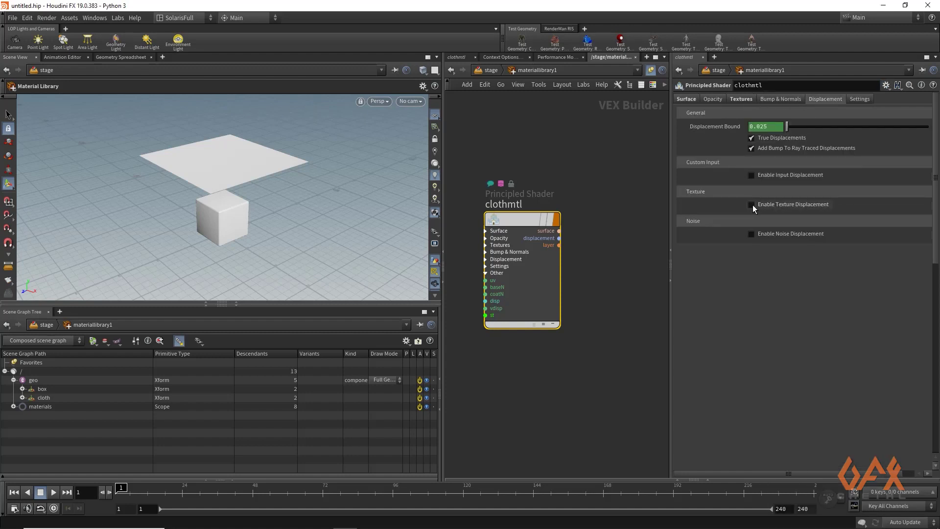
- Add a second Principled Shader named boxmtl and apply the Metal Grate preset to it
click(633, 228)
key(Tab)
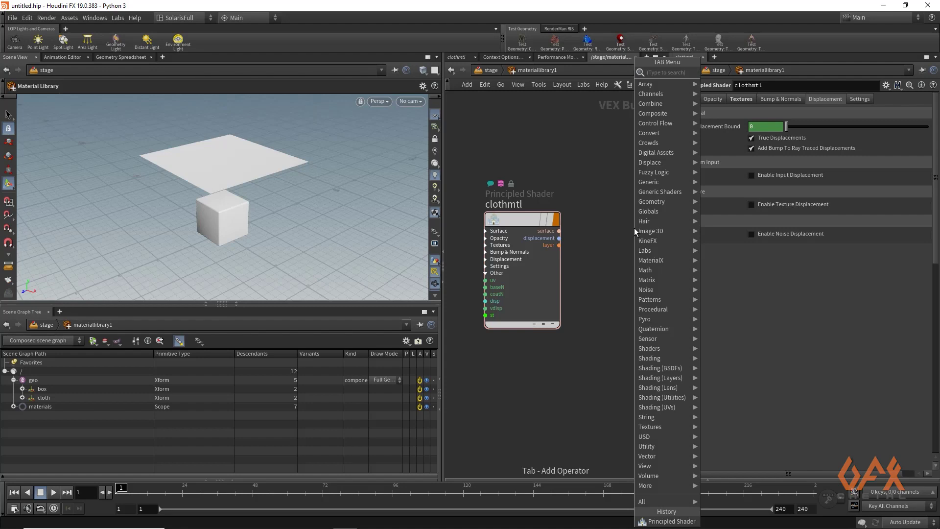
text(princ)
key(Return)
click(629, 227)
key(F2)
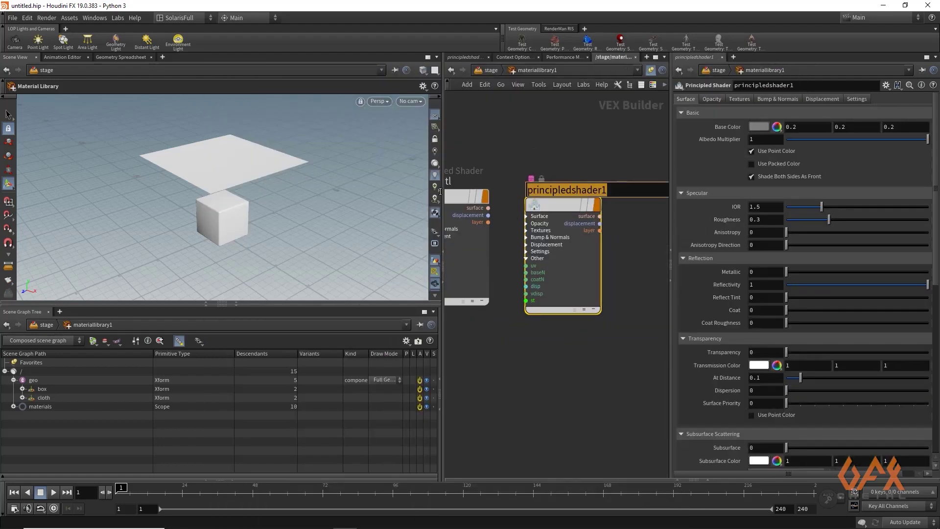
text(boxmtl)
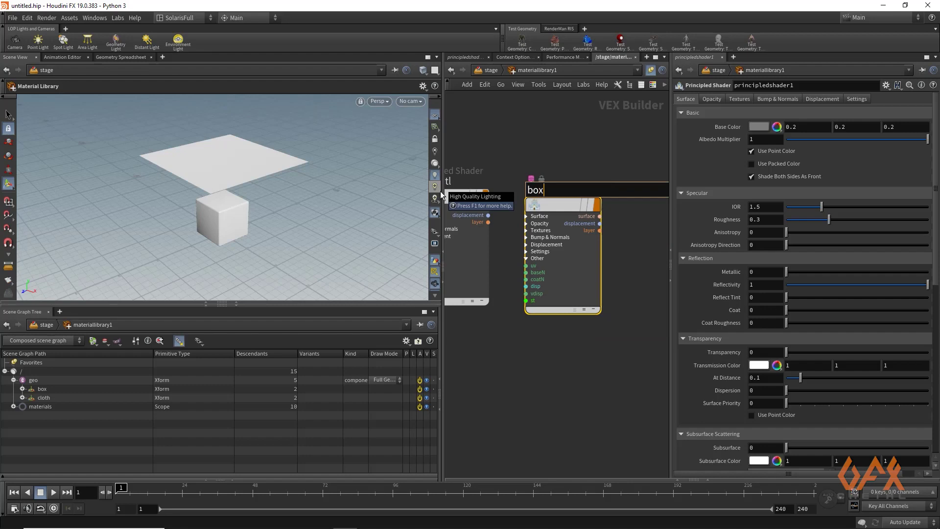
key(Return)
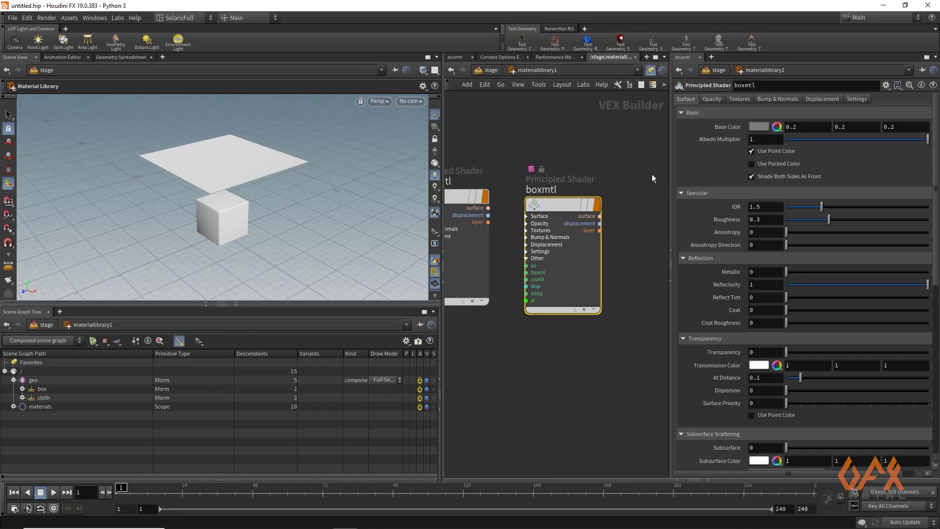
click(886, 85)
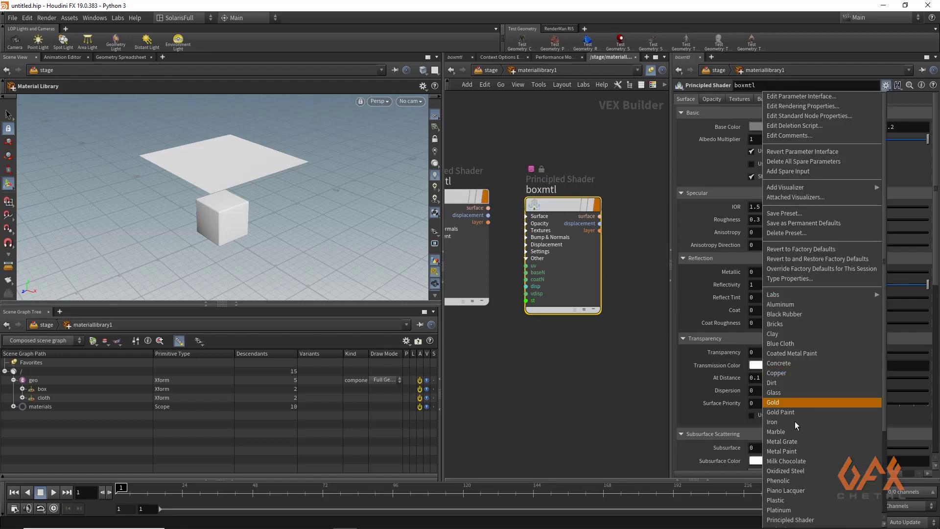
click(783, 441)
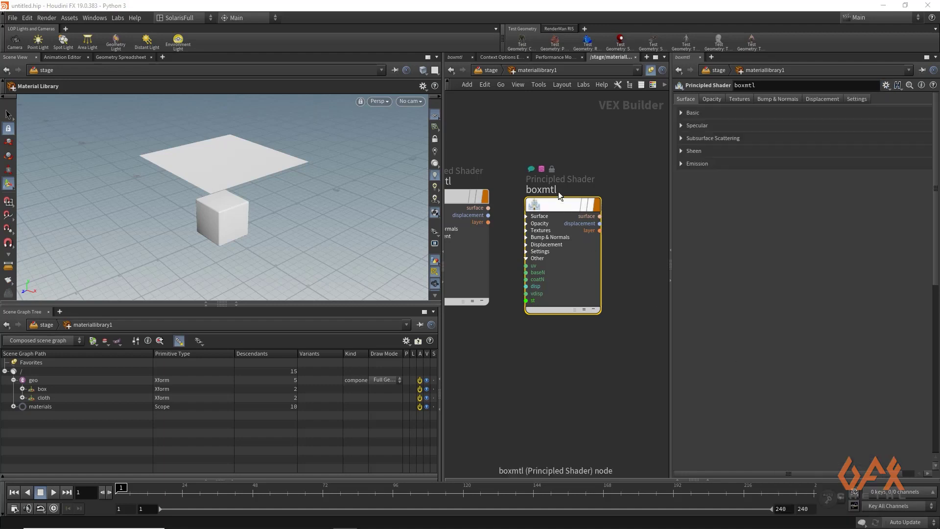
- Return to the stage network and wire an Assign Material node after the material library
click(490, 70)
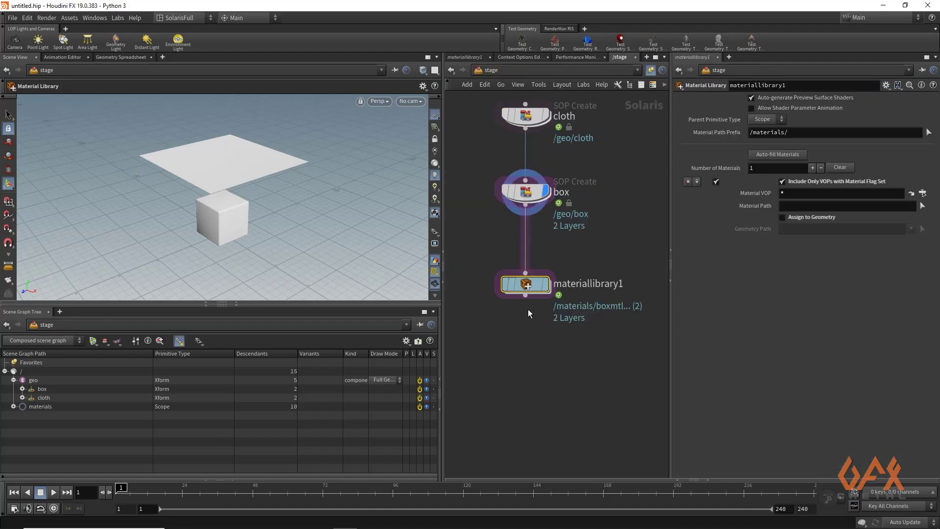
click(525, 295)
key(Tab)
text(ass)
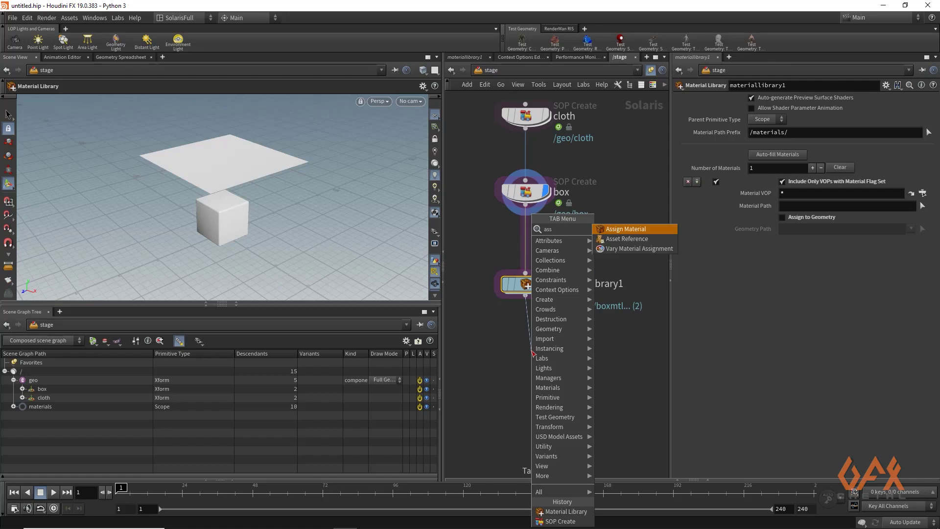
text(ign)
key(Return)
click(532, 352)
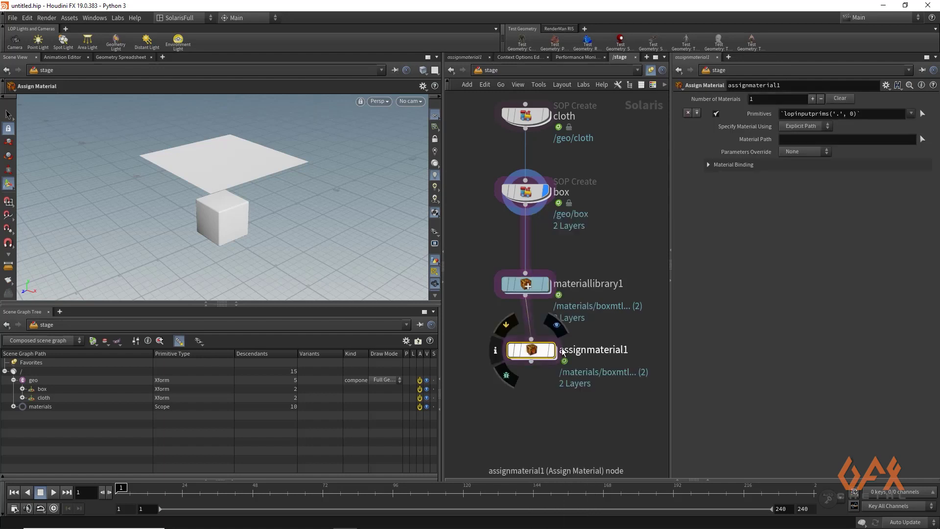
- Add a second material entry and set the two entries' primitives to /geo/box and /geo/cloth
click(696, 113)
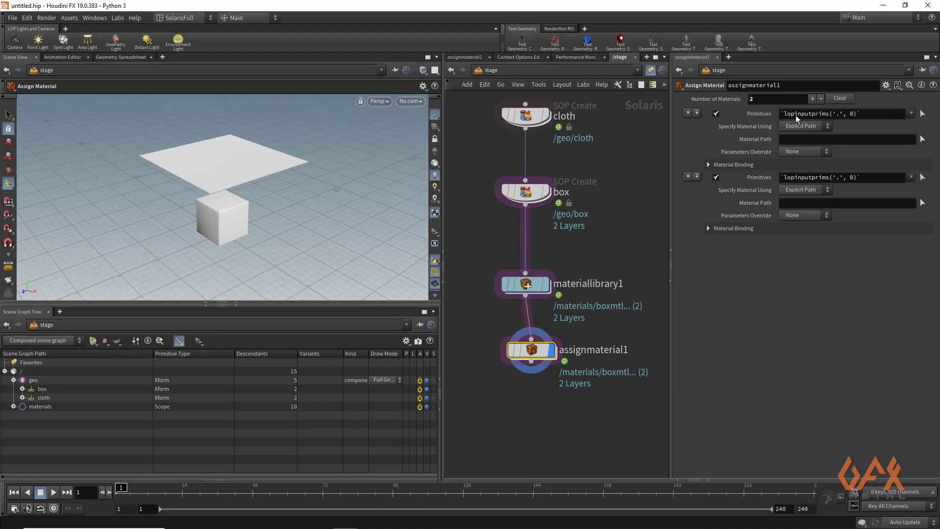
drag(42, 388, 823, 113)
drag(44, 398, 779, 221)
drag(803, 177, 803, 177)
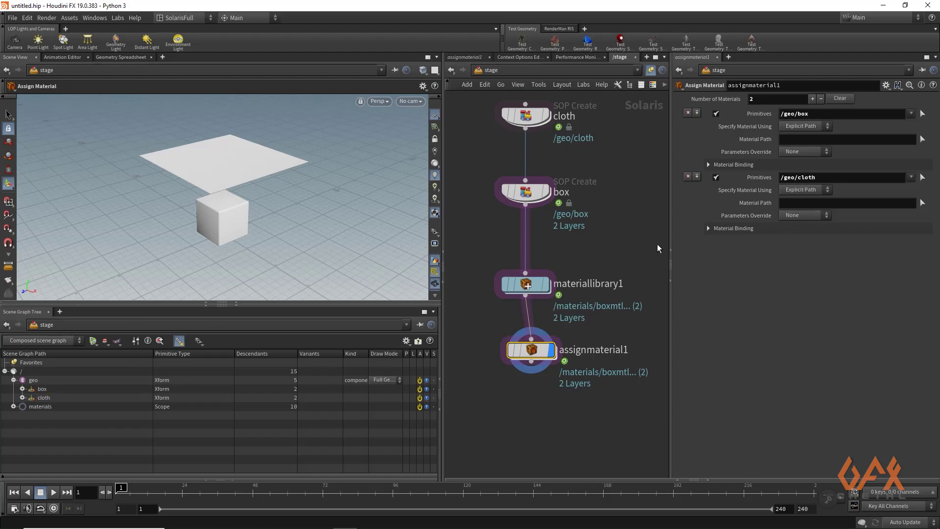
- Set the material path to /materials/boxmtl for the box entry and /materials/clothmtl for the cloth entry
click(13, 406)
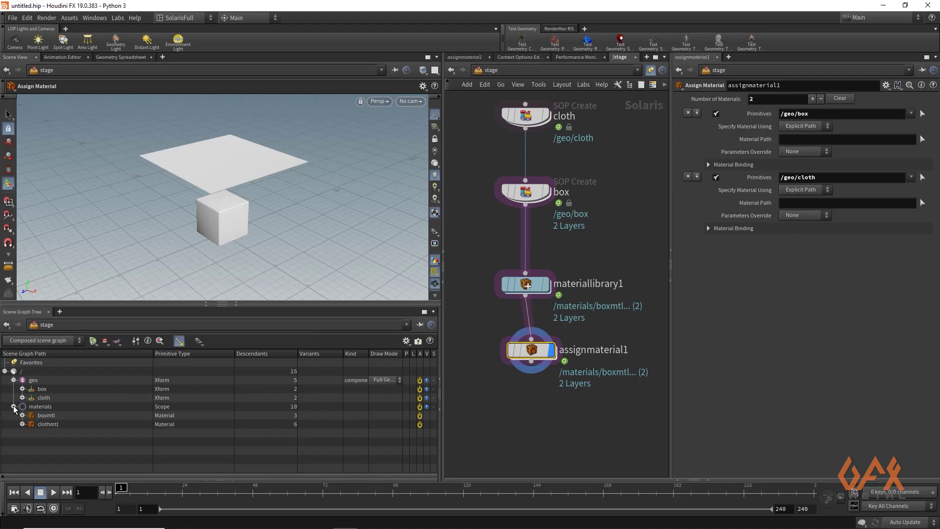
click(45, 415)
click(48, 415)
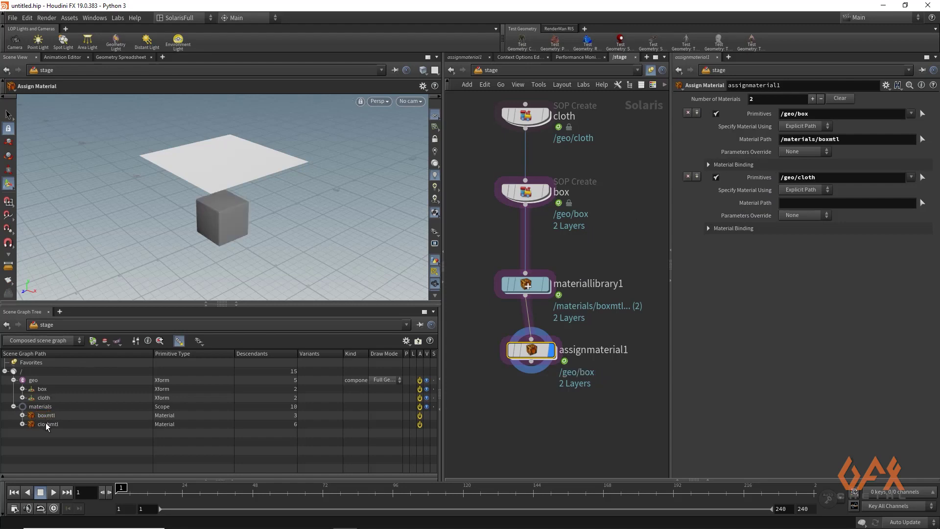
drag(48, 424, 792, 202)
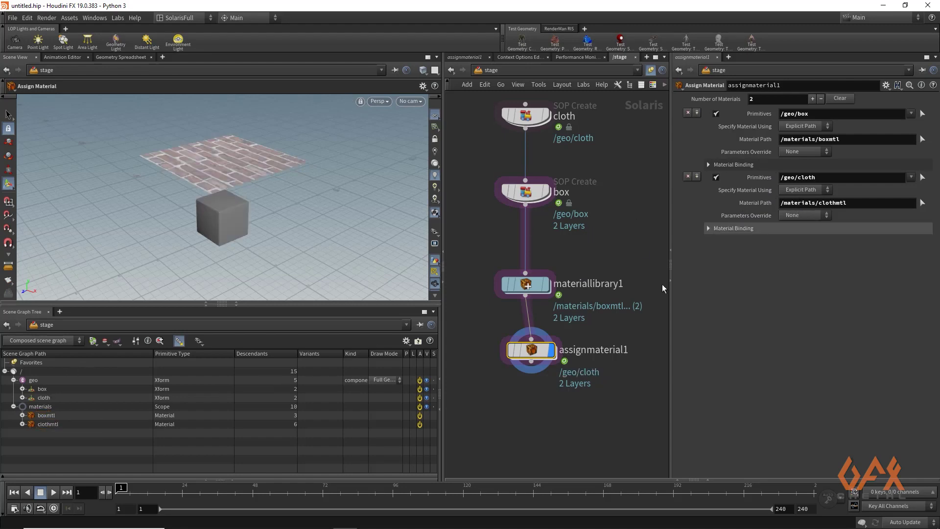
- Wire a Null node after the Assign Material node and name it START
mouse_move(186, 160)
alt+mouse_down()
mouse_move(186, 183)
mouse_move(187, 164)
mouse_move(177, 162)
alt+mouse_up()
middle_drag(484, 321, 493, 239)
click(540, 280)
key(Tab)
text(null)
key(Return)
key(Return)
click(580, 337)
double_click(583, 336)
text(START)
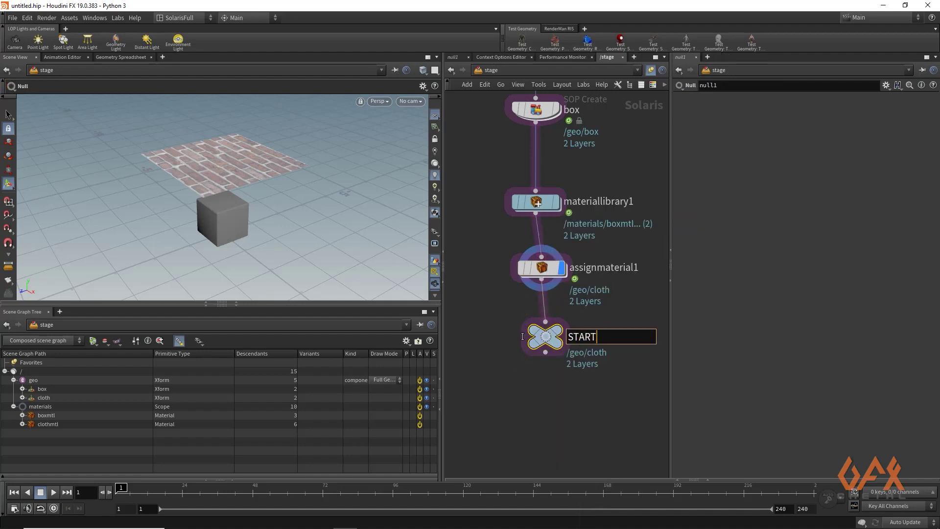
key(Return)
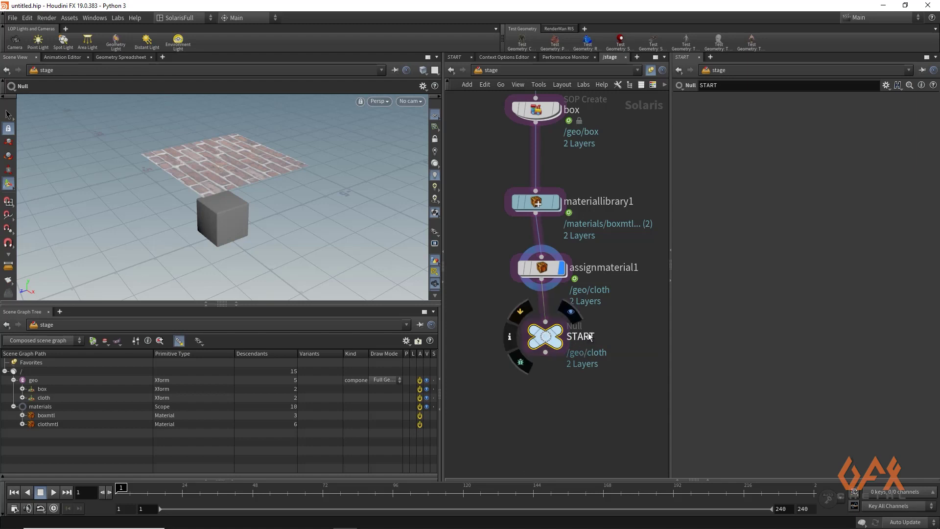
- Display the START node's result in the viewport
middle_drag(545, 370, 521, 286)
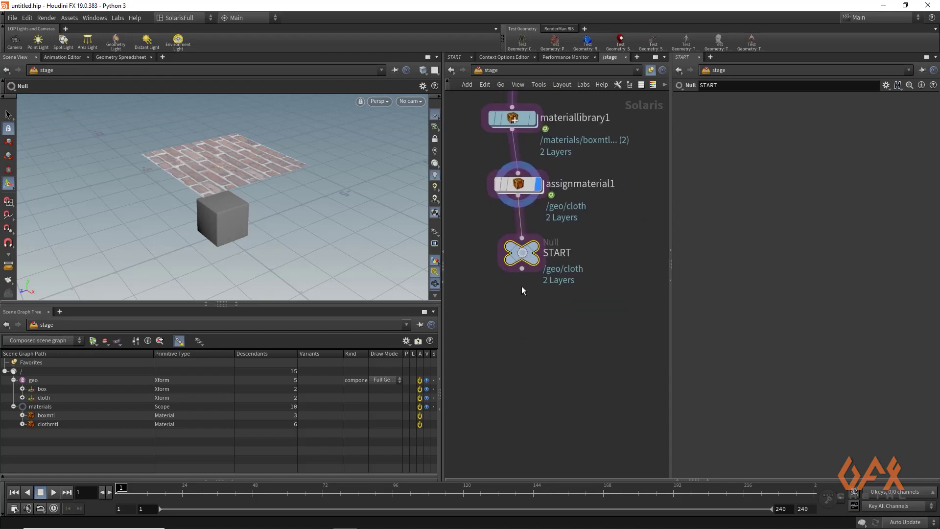
click(534, 253)
mouse_move(217, 195)
alt+mouse_down()
mouse_move(187, 195)
mouse_move(202, 195)
alt+mouse_up()
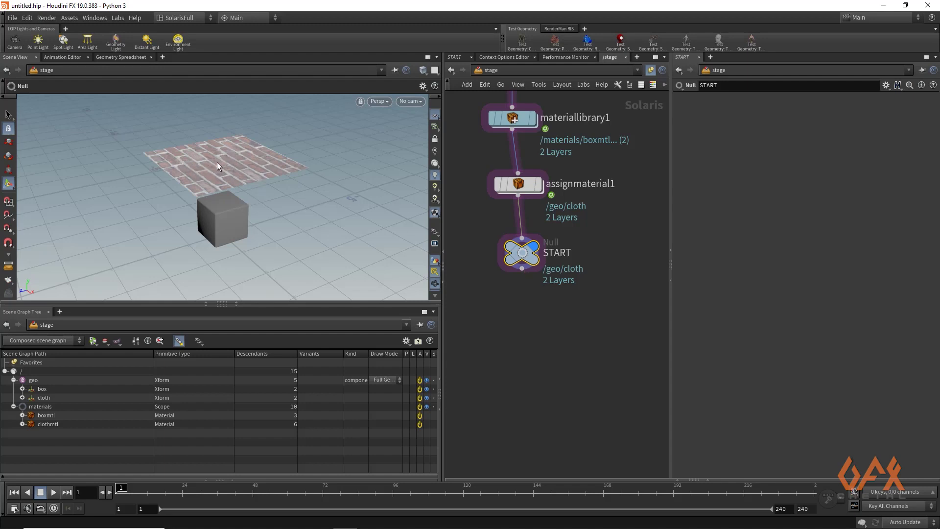
- Wire a SOP Modify node after the START null
middle_drag(534, 303, 559, 263)
drag(547, 228, 537, 290)
text(sopm)
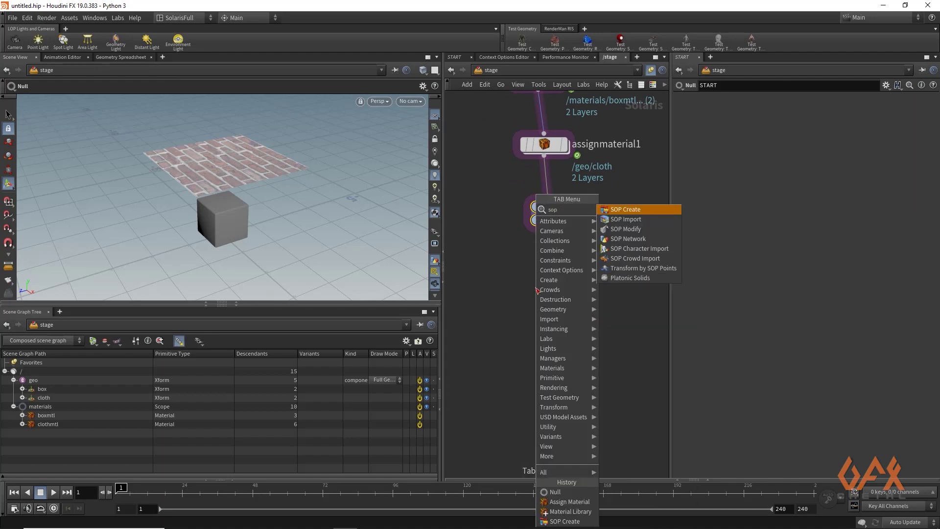
key(Return)
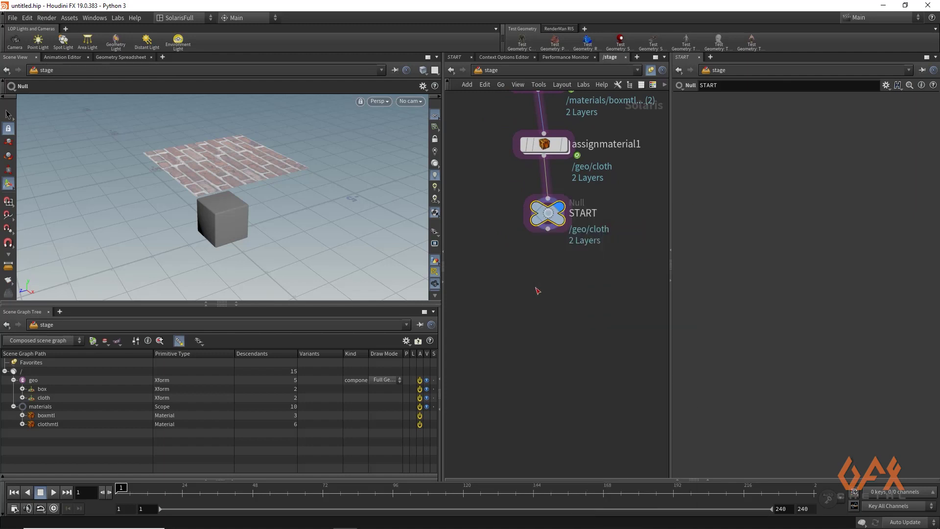
click(537, 288)
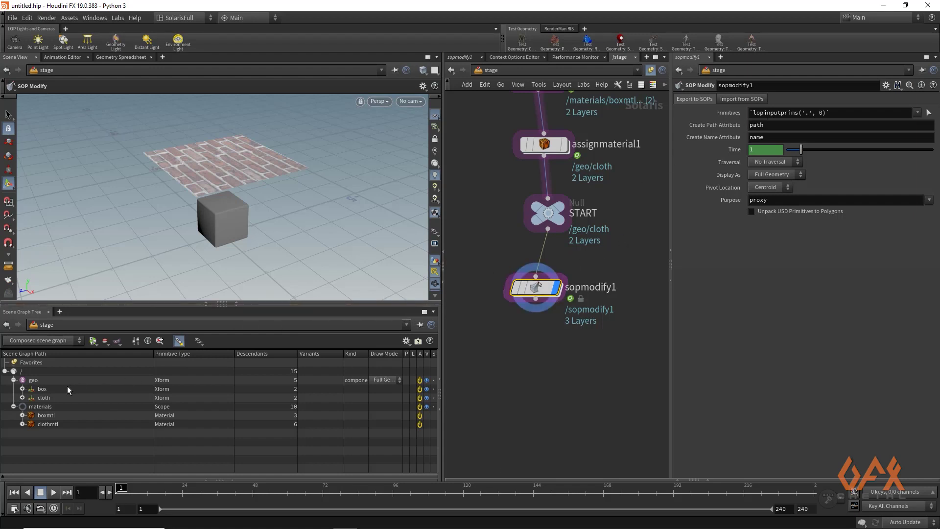
- Set the SOP Modify node's primitives to the cloth primitive under geo and open its inner geometry network
click(44, 397)
drag(778, 114, 779, 114)
mouse_move(539, 288)
double_click(538, 286)
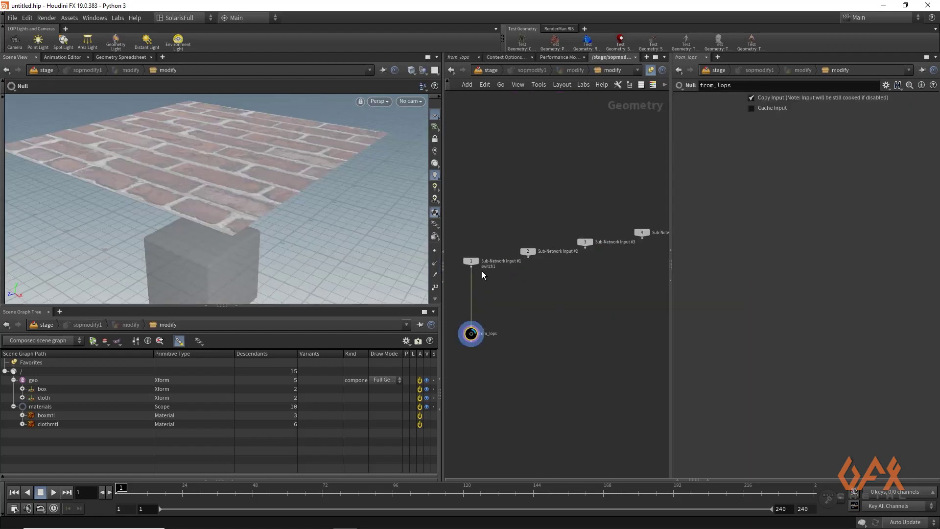
- Hide all other objects while viewing the cloth's inner geometry, and return to the stage network
click(421, 71)
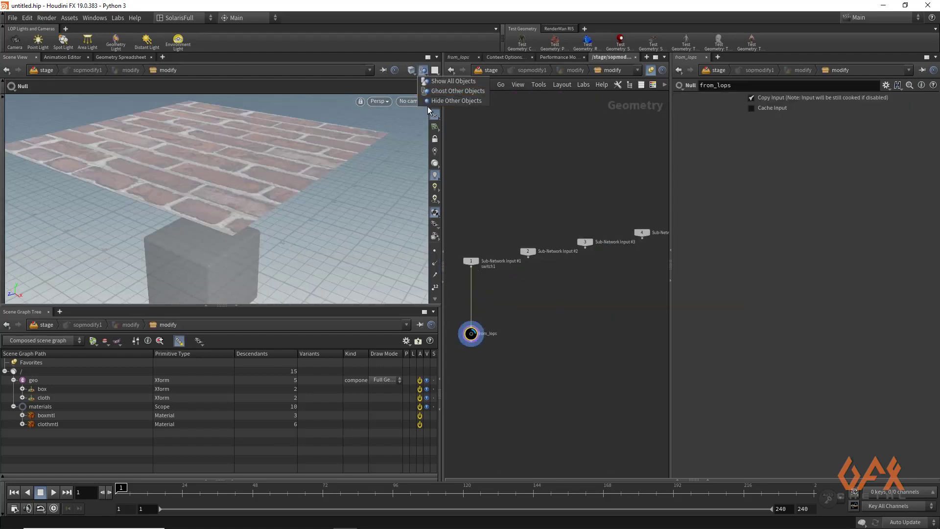
click(430, 101)
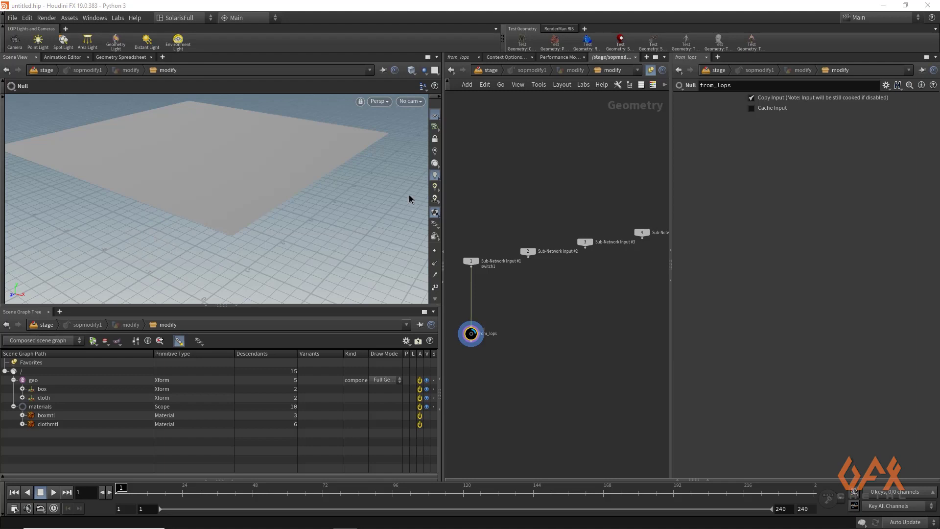
click(491, 70)
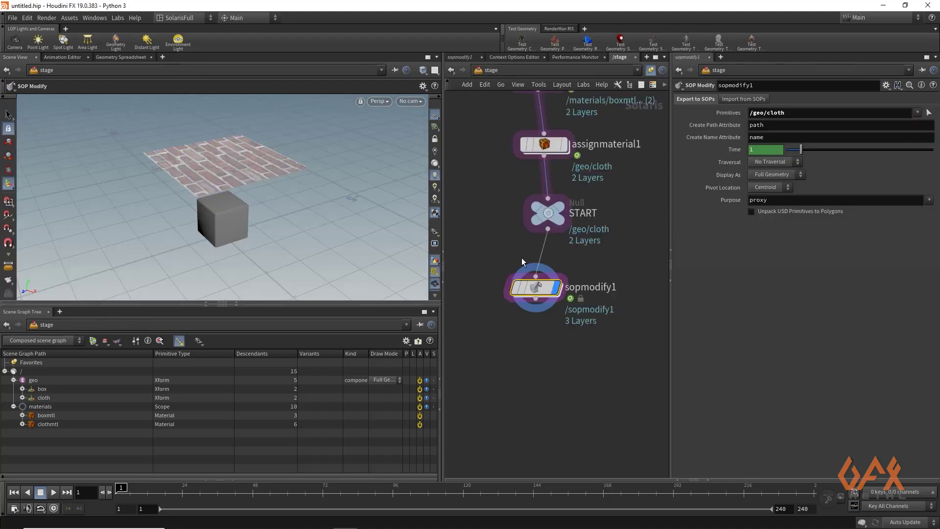
- Branch a Prune node off the START null, placed beside the SOP Modify node
middle_drag(617, 248, 540, 260)
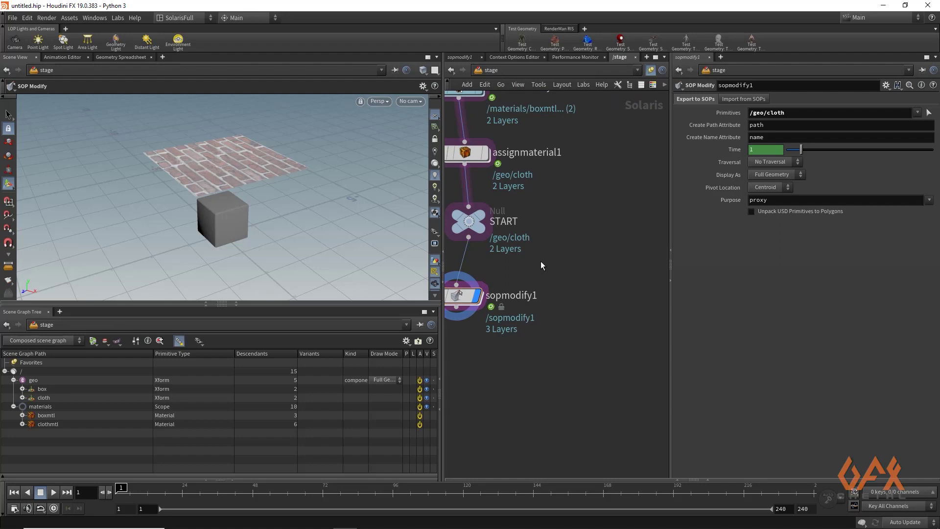
key(shift+s)
drag(469, 238, 605, 281)
text(prun)
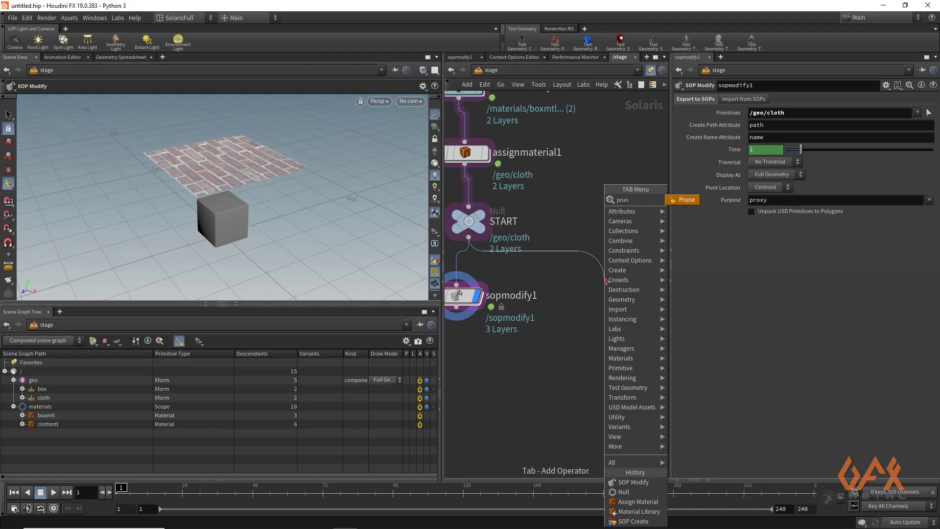
key(Return)
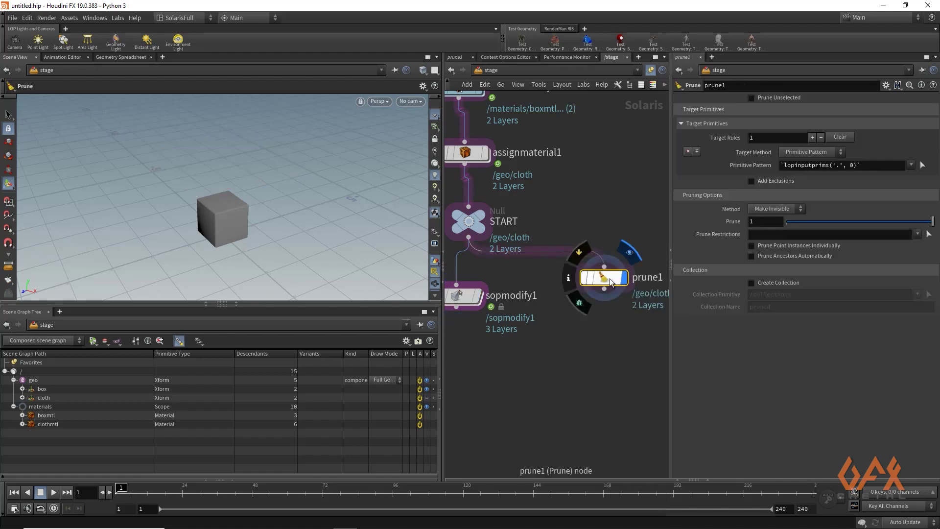
middle_drag(647, 236, 589, 242)
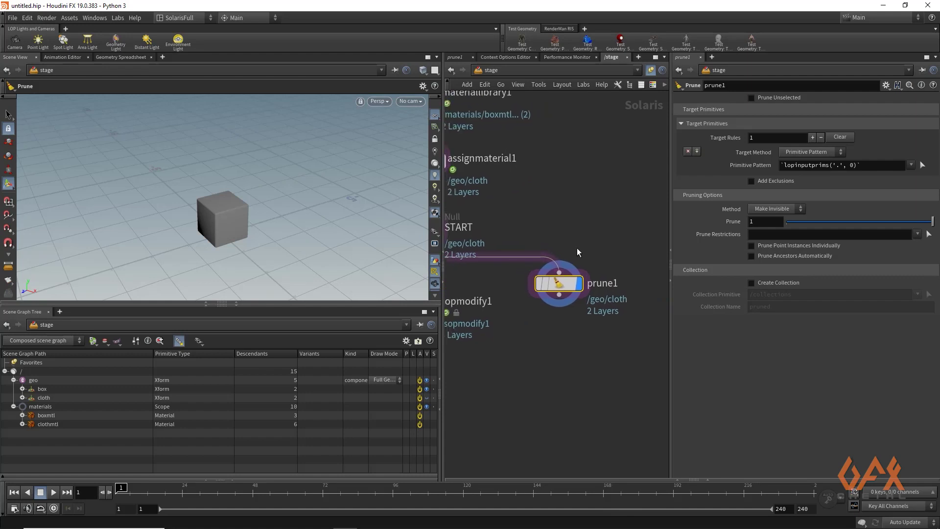
drag(564, 284, 566, 297)
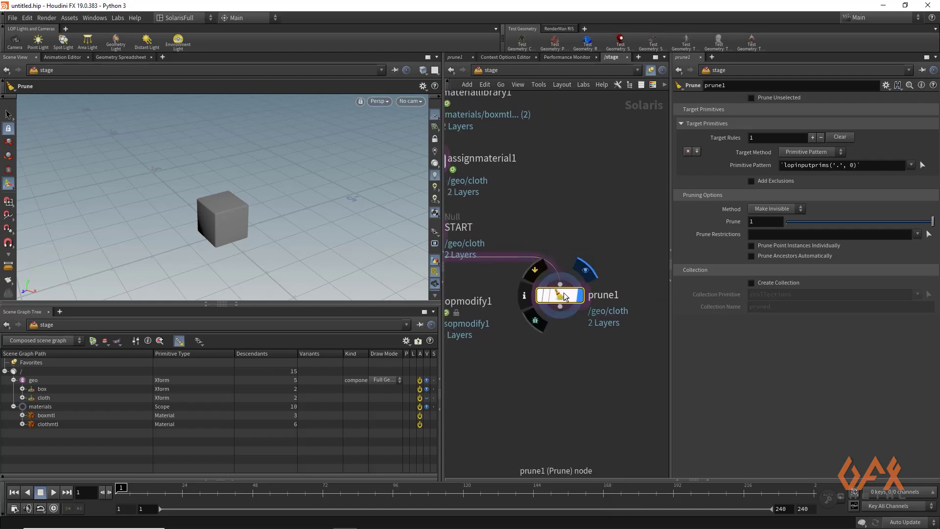
- Set the Prune node's primitive pattern to /geo/cloth and its method to Deactivate
click(43, 397)
drag(796, 162, 797, 163)
mouse_move(562, 297)
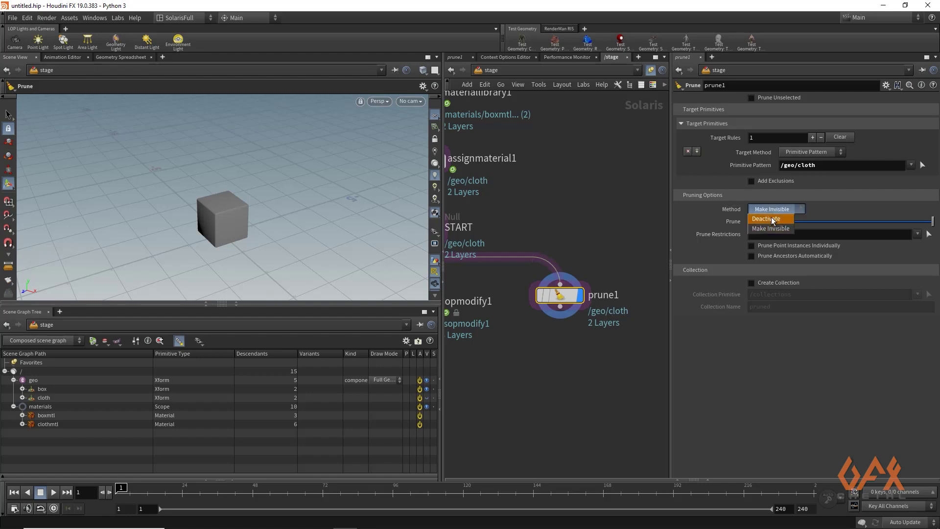
click(767, 219)
- Wire a Null node after the Prune node and name it OUT_collider
drag(561, 308, 562, 352)
key(Tab)
text(nul)
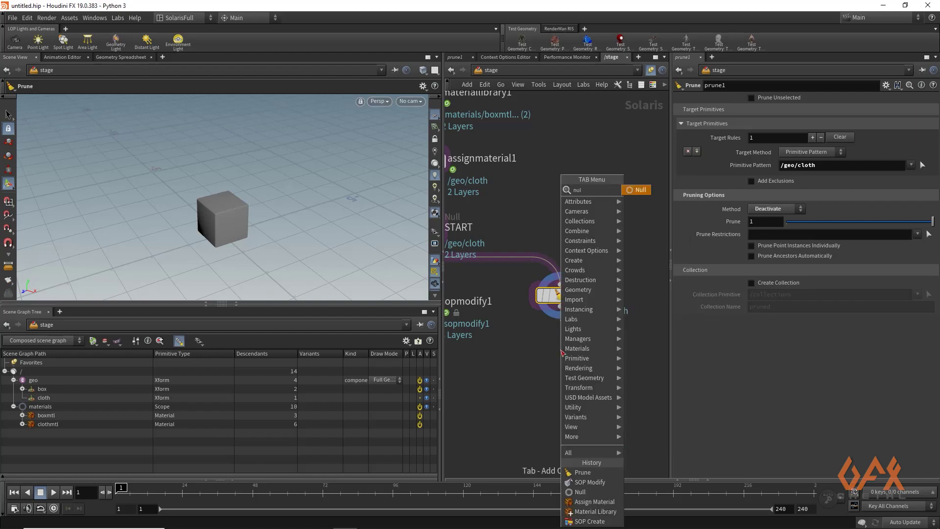
key(Return)
click(563, 353)
double_click(582, 351)
text(OUT_collider)
key(Return)
- Move the SOP Modify node further below START, display its result and open its inner geometry network
middle_drag(460, 333, 565, 307)
drag(535, 278, 536, 310)
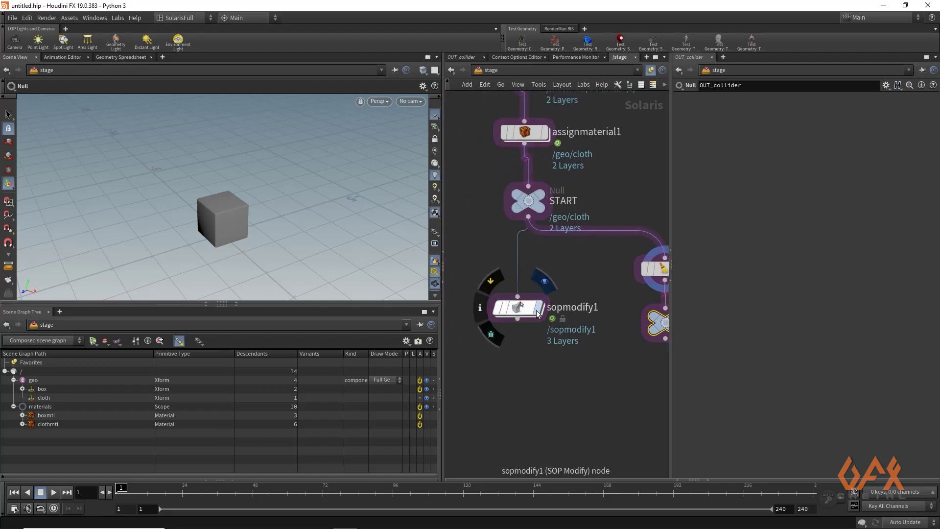
click(537, 314)
double_click(522, 304)
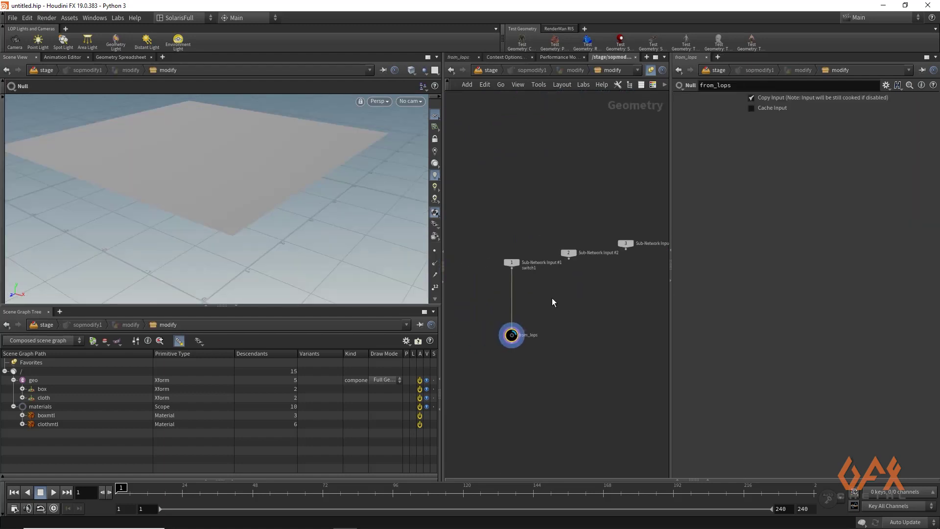
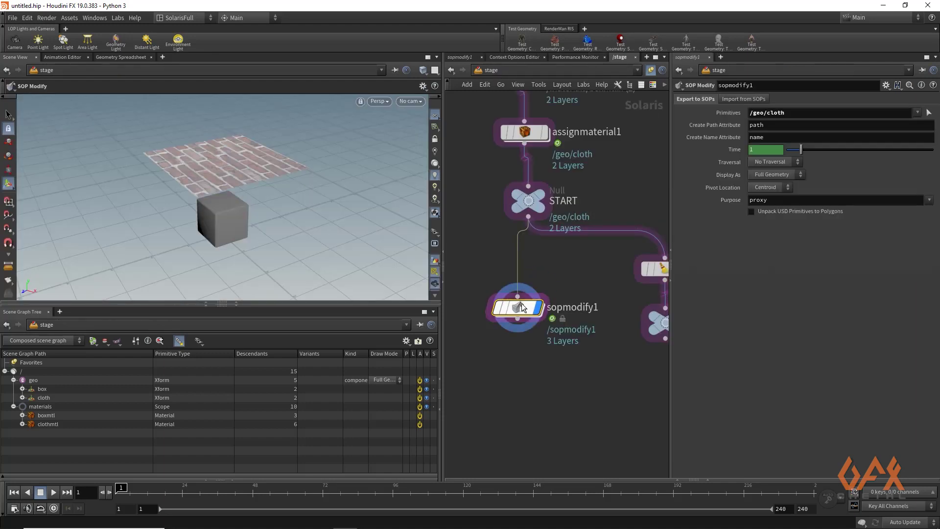
- Inside the SOP Modify network, wire an Unpack USD to Polygons node after from_lops and display it
double_click(520, 306)
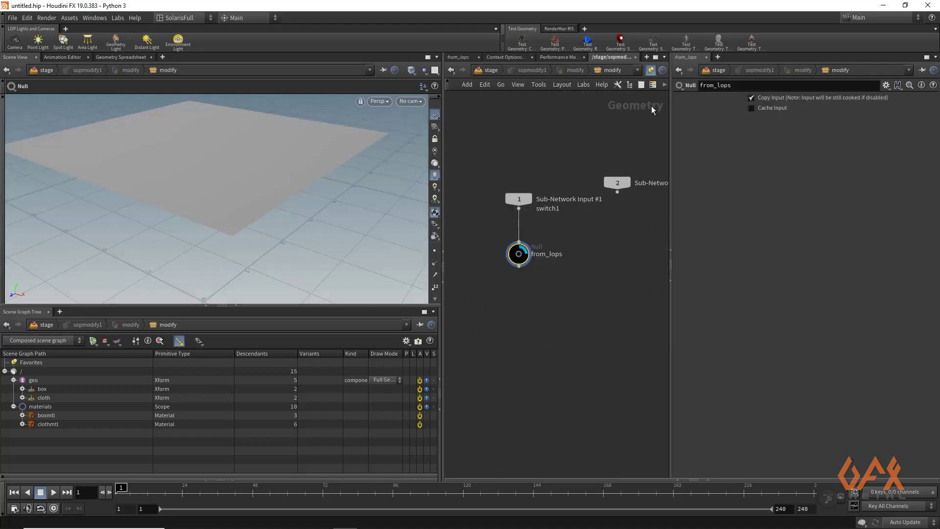
key(Escape)
drag(195, 151, 243, 172)
key(Return)
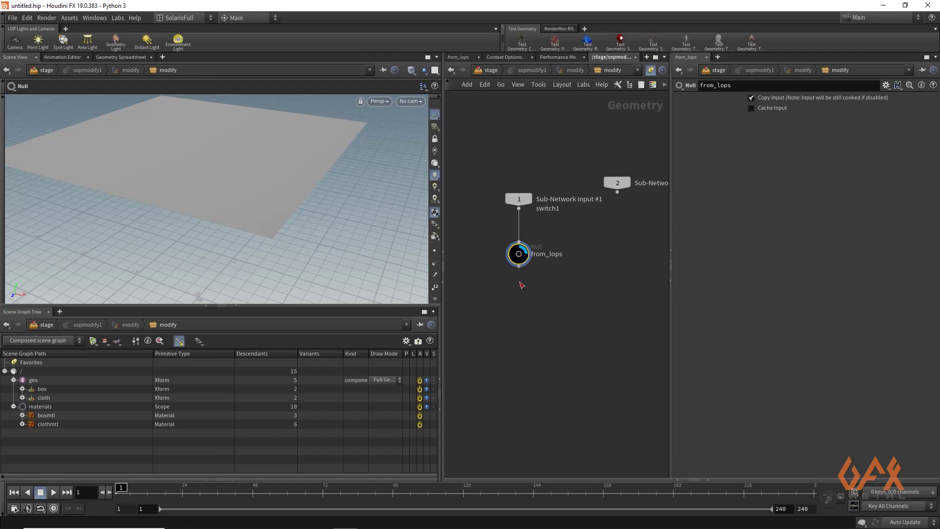
click(518, 267)
click(521, 316)
text(unpa)
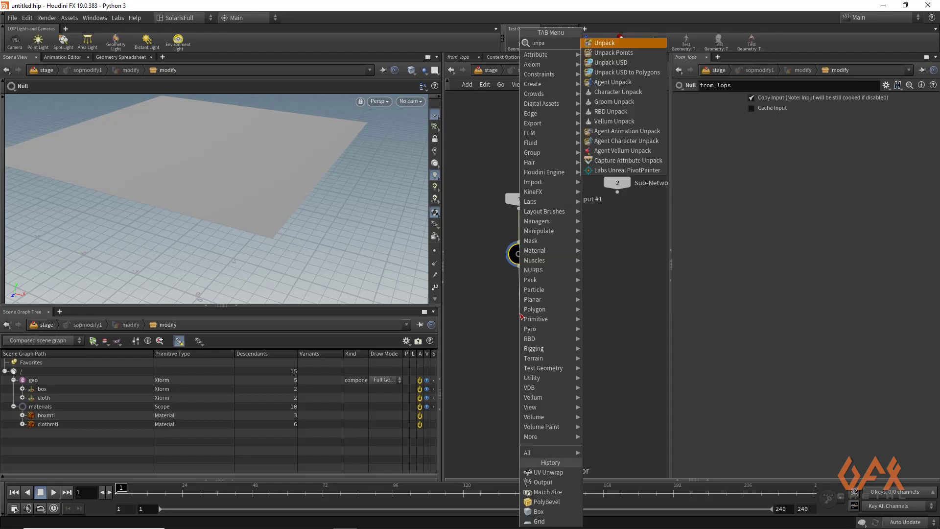
key(Down)
key(Down)
key(Down)
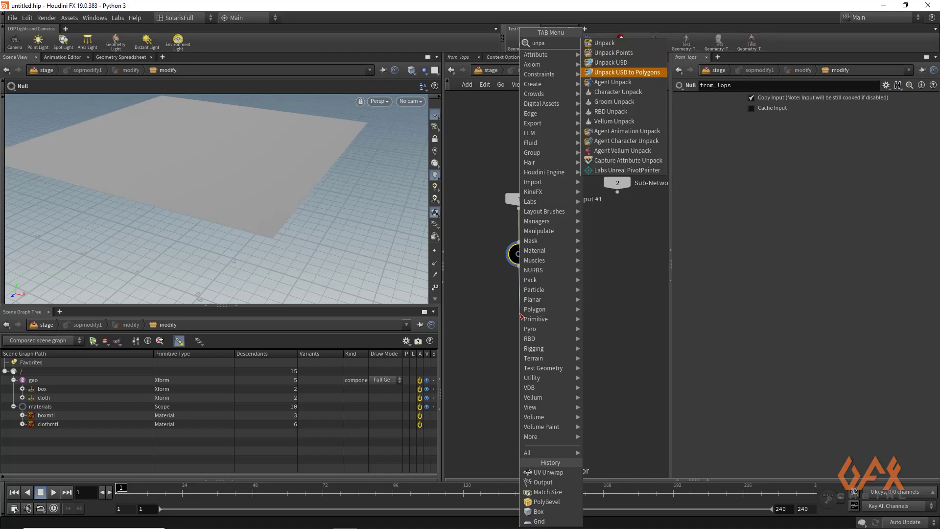
key(Return)
click(519, 312)
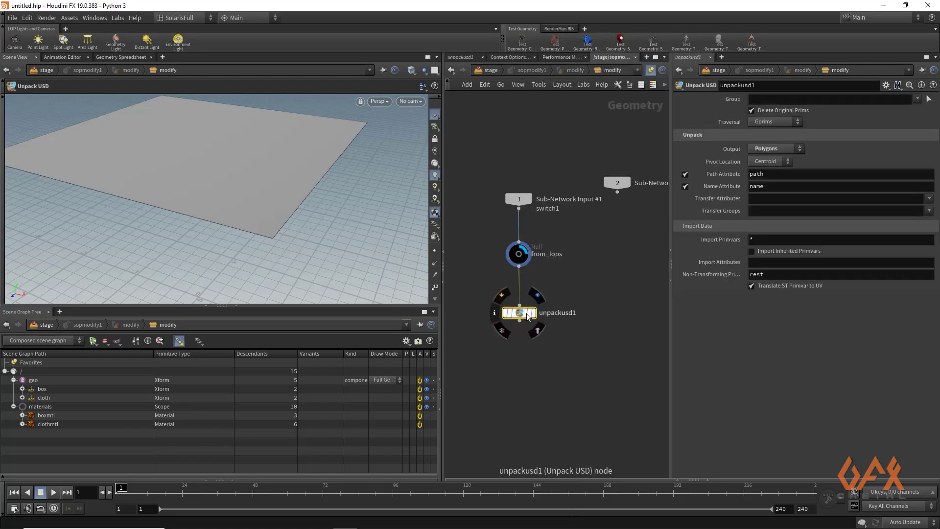
click(534, 313)
mouse_move(184, 153)
alt+mouse_down()
mouse_move(179, 170)
mouse_move(185, 158)
alt+mouse_up()
alt+right_drag(277, 163, 176, 164)
alt+drag(176, 164, 191, 180)
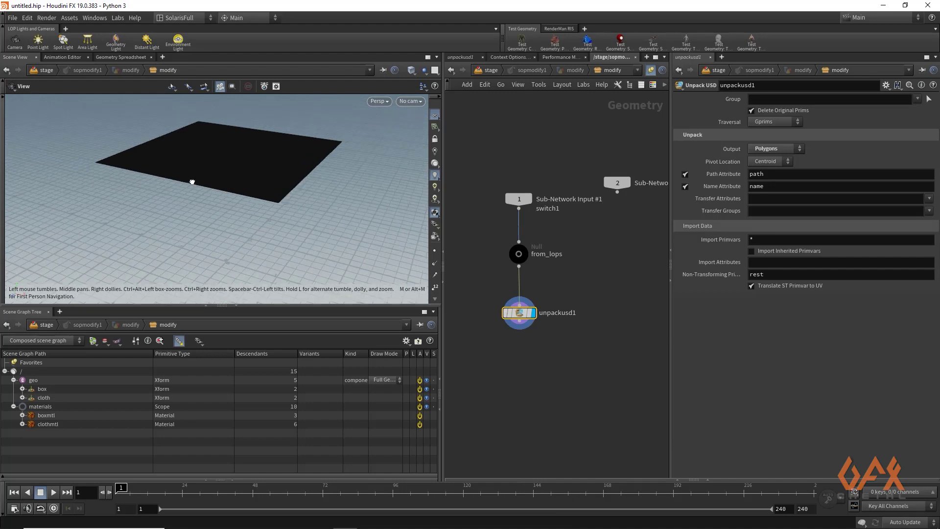
- Wire a Remesh node after the unpacked cloth, display it and set its target size to 0.05
middle_drag(549, 348, 542, 311)
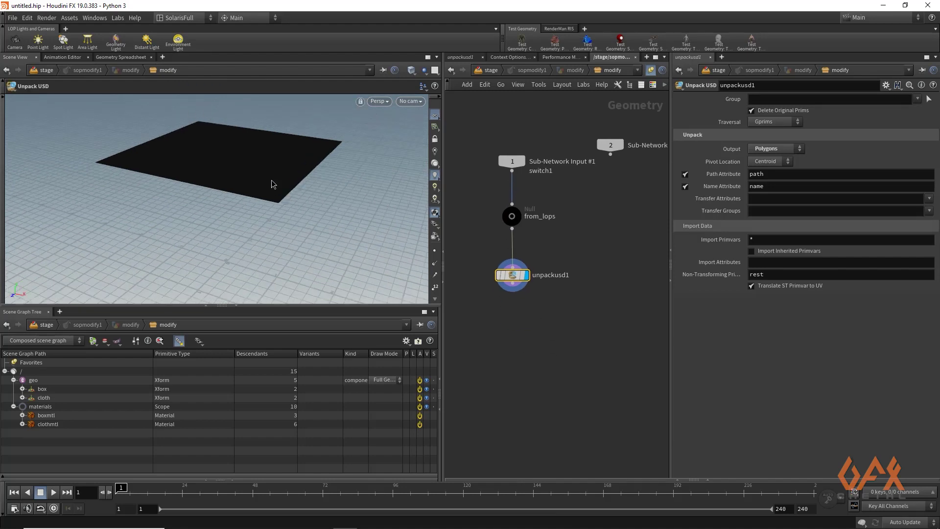
click(513, 289)
click(514, 321)
text(rem)
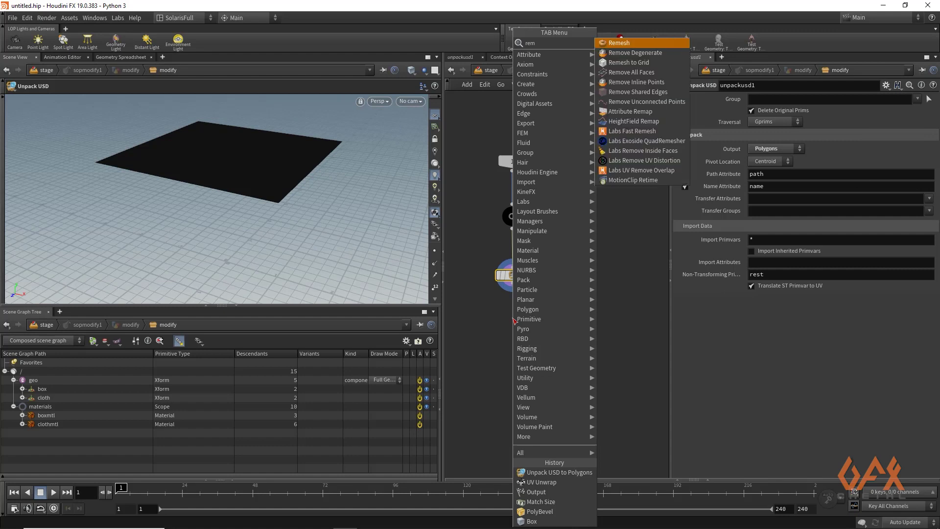
text(esh)
key(Return)
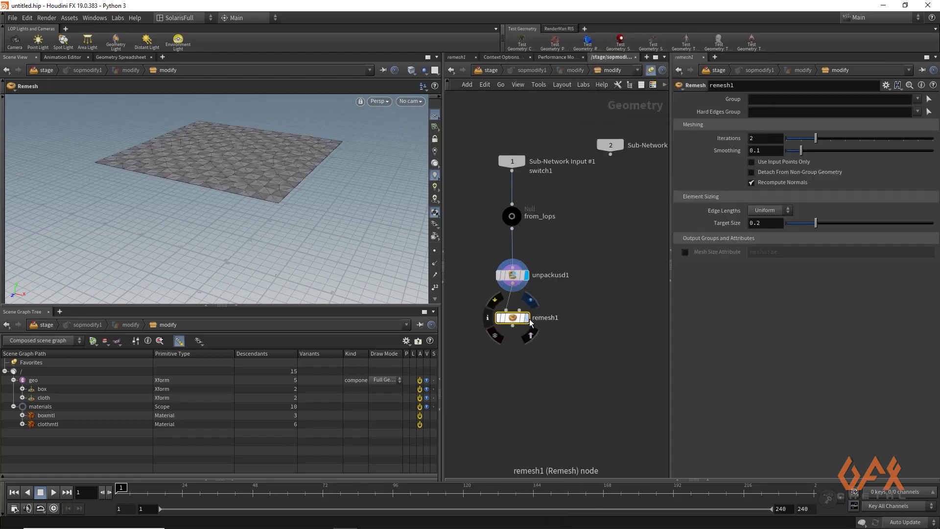
click(759, 223)
key(BackSpace)
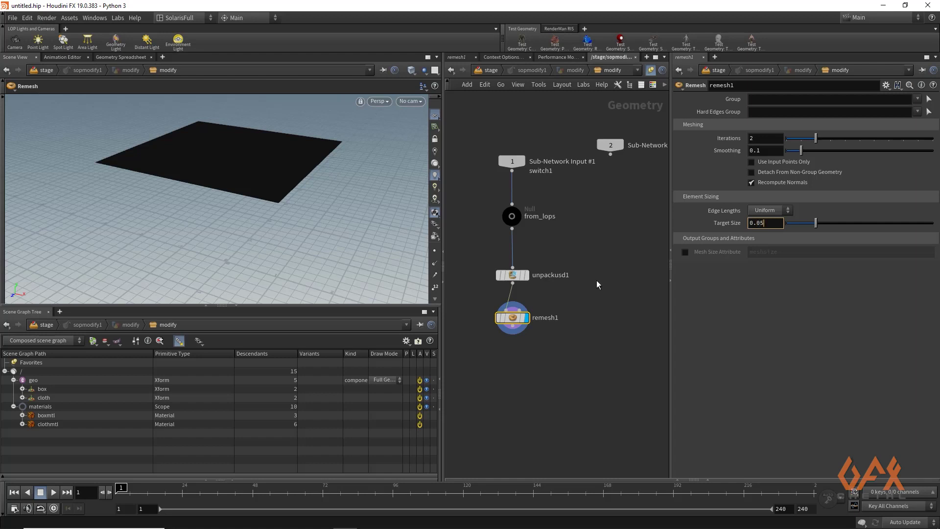
text(05)
key(Return)
- Add a LOP Import node beside the cloth branch and set its LOP path to /stage/OUT_collider
middle_drag(594, 254, 547, 252)
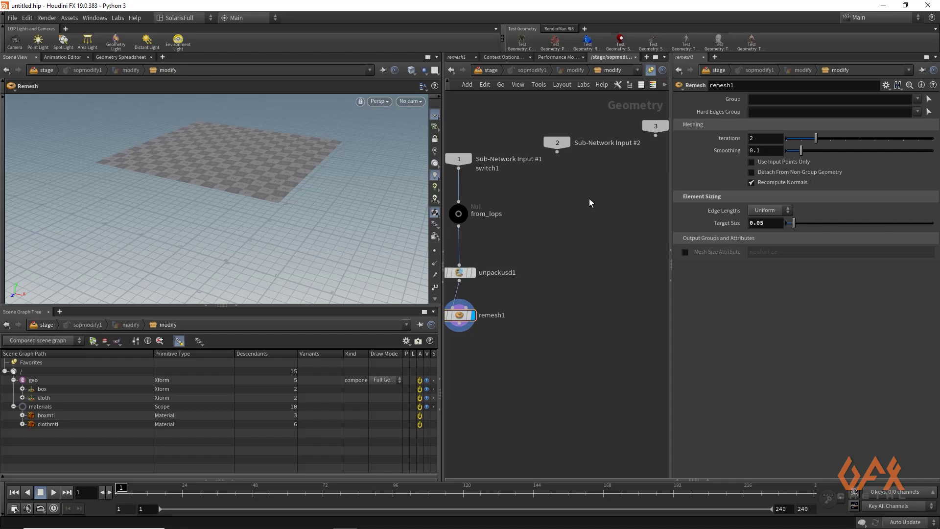
key(Tab)
text(lop)
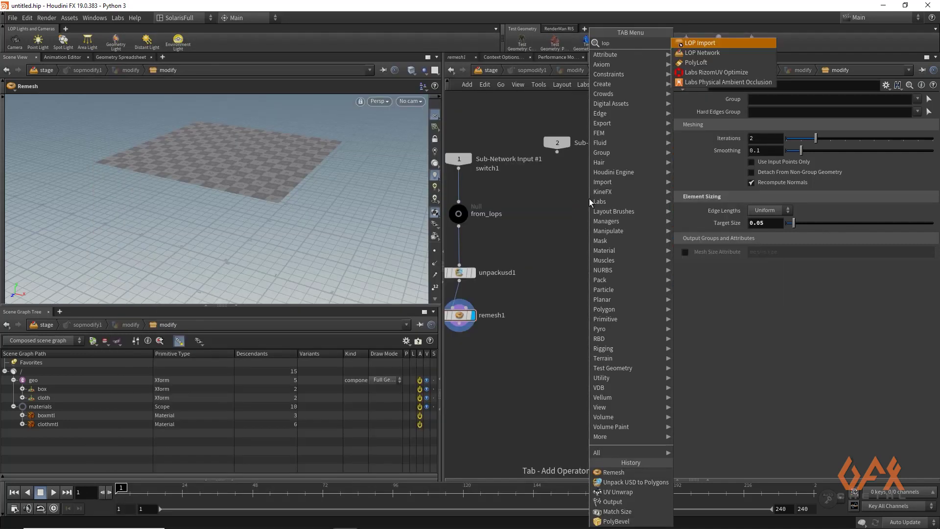
key(Return)
click(591, 220)
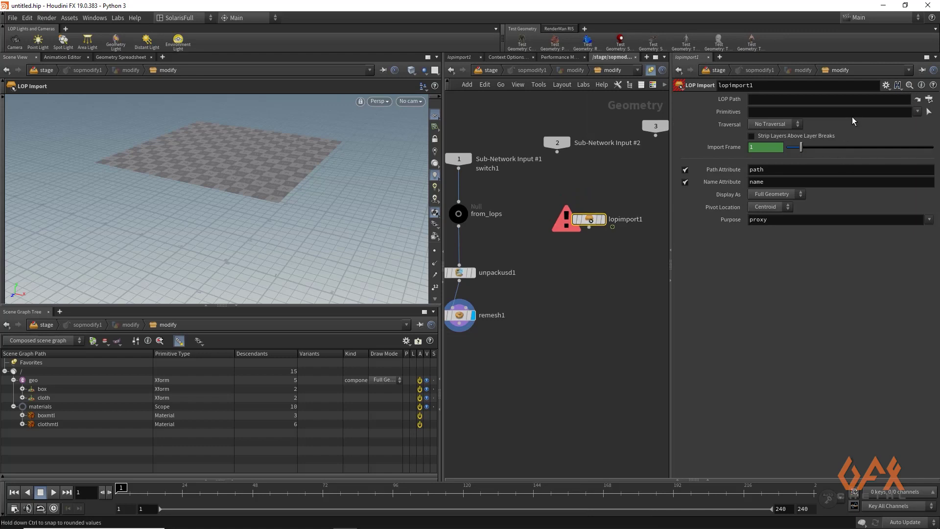
click(929, 99)
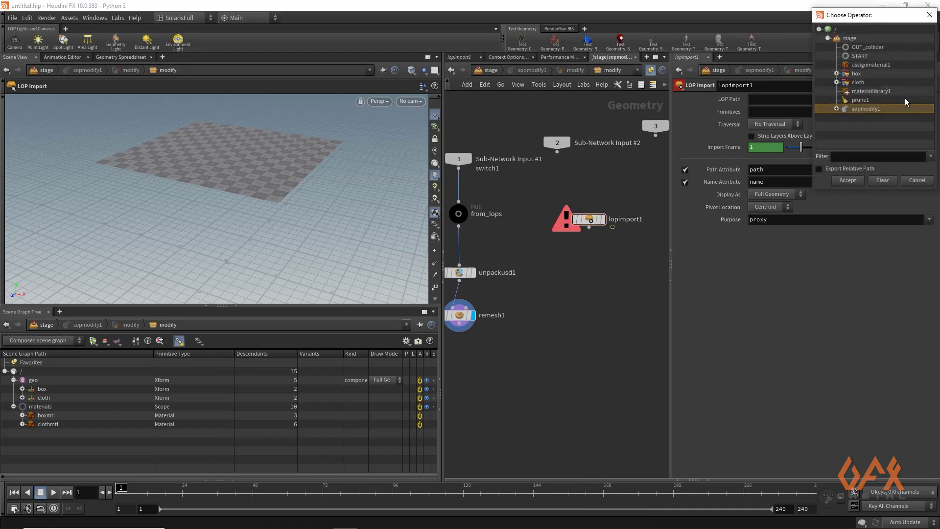
double_click(867, 47)
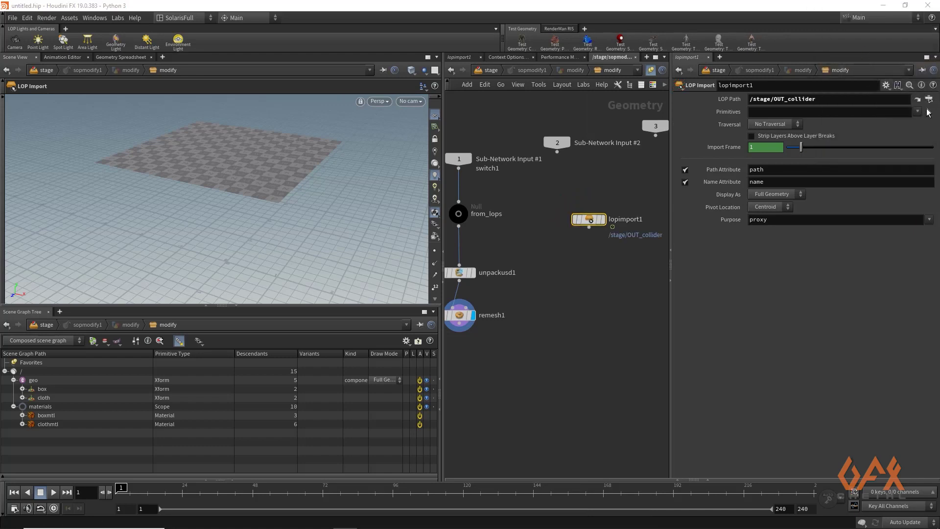
- Set the LOP Import node's primitives to /geo/box/mesh_0 and display the imported box
click(926, 111)
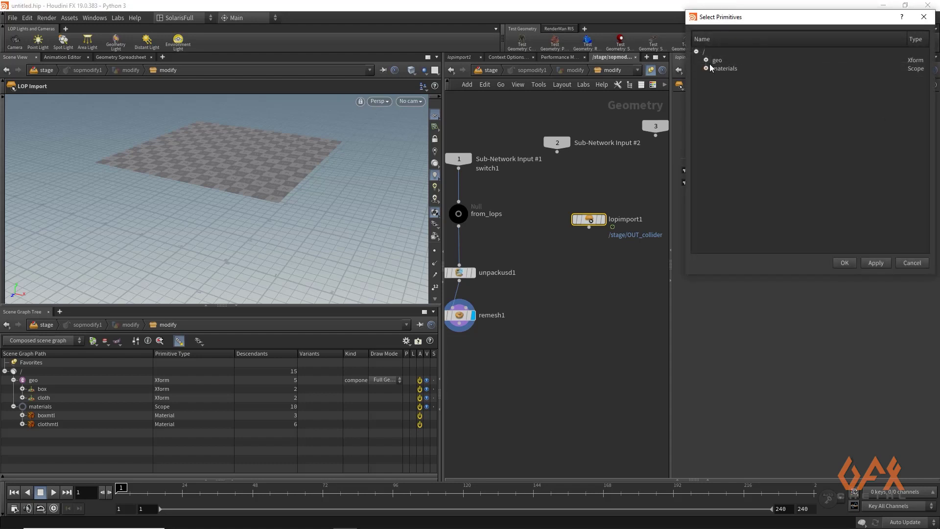
click(706, 60)
click(716, 68)
click(745, 77)
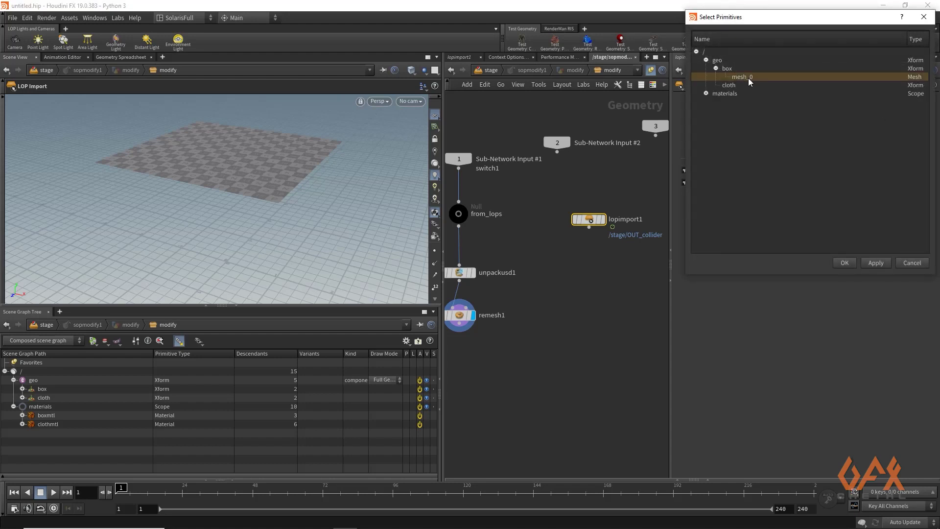
click(843, 263)
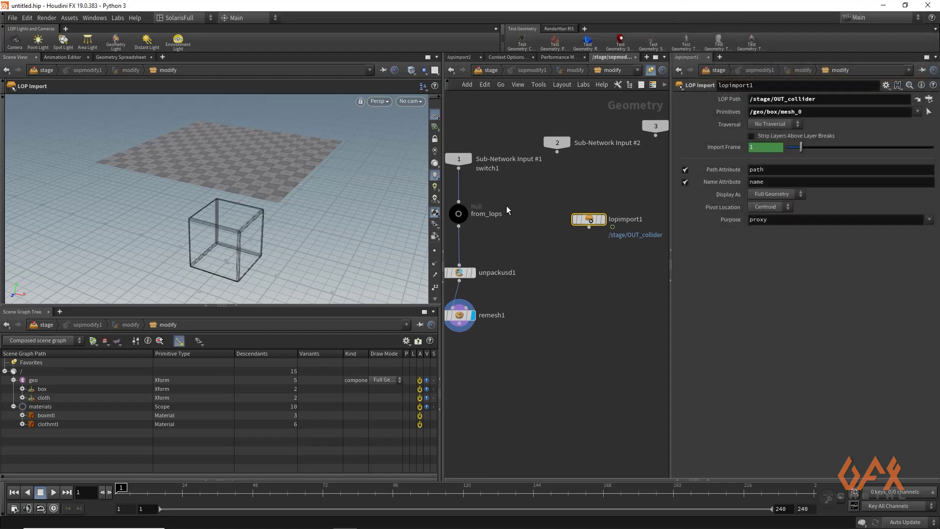
click(603, 219)
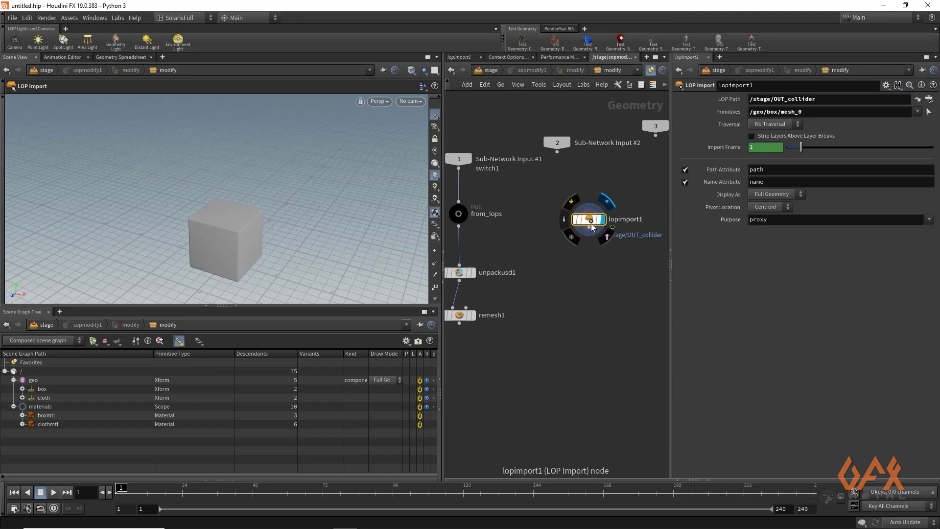
- Wire an Unpack USD to Polygons node after the LOP Import node and display it
middle_drag(585, 264, 567, 256)
scroll(575, 230, up, 2)
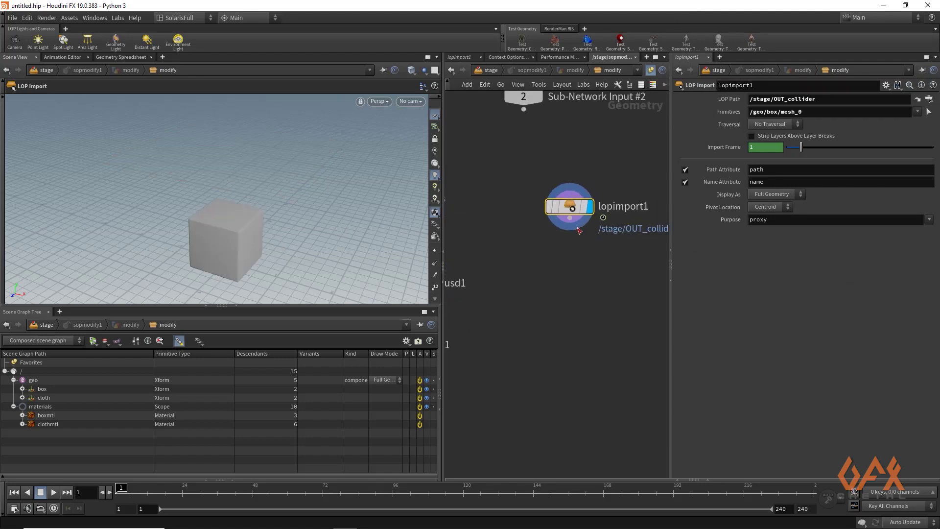
drag(569, 218, 572, 279)
key(Tab)
text(unpa)
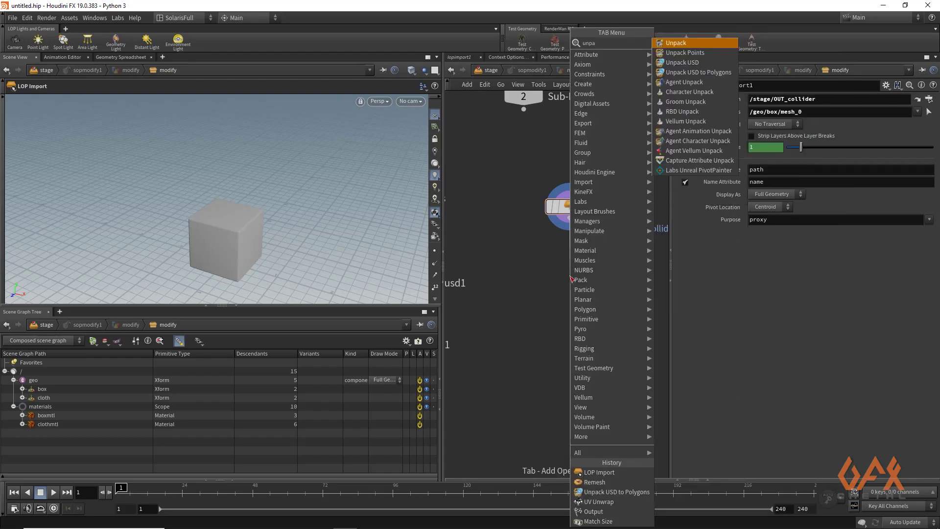
key(Down)
key(Down)
key(Down)
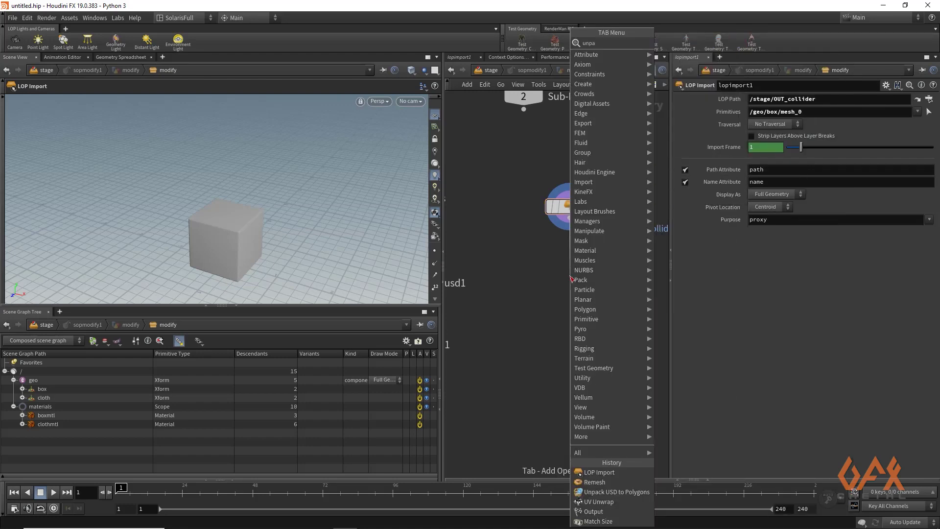
key(Return)
click(592, 274)
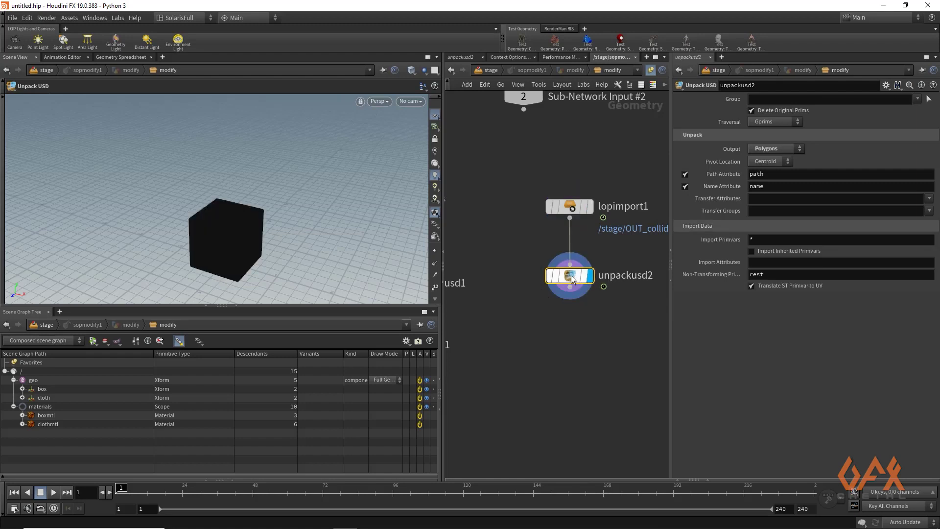
- Add and display a Vellum Configure Cloth node fed by the Remesh node, with the unpacked box as its collision input
middle_drag(538, 332, 581, 278)
scroll(577, 284, down, 2)
middle_drag(540, 317, 549, 294)
drag(479, 282, 481, 300)
text(ve)
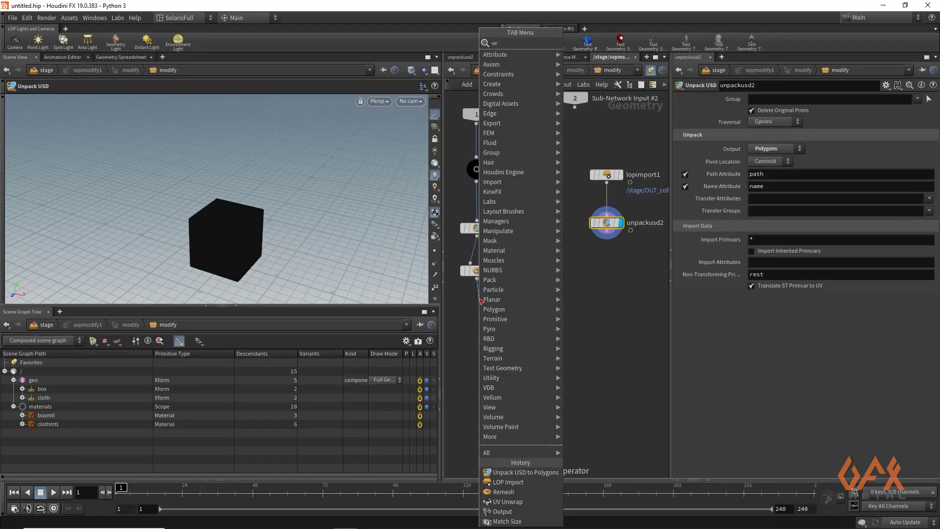
text(llu)
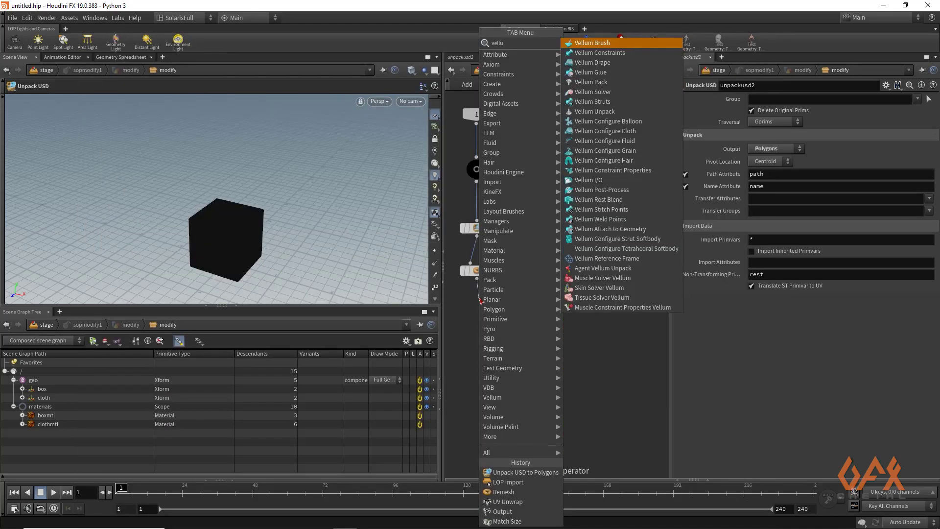
text(cl)
key(Escape)
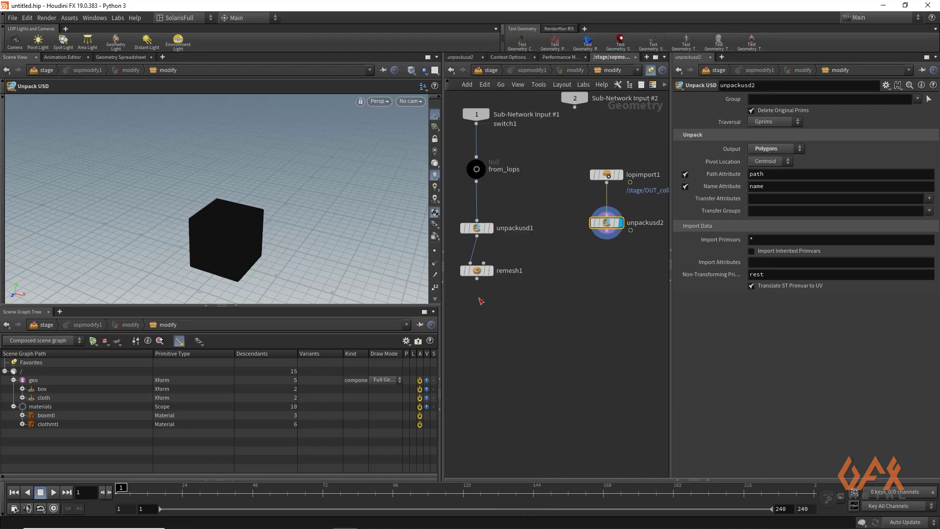
click(481, 301)
drag(495, 306, 496, 352)
drag(607, 233, 493, 291)
middle_drag(493, 290, 533, 253)
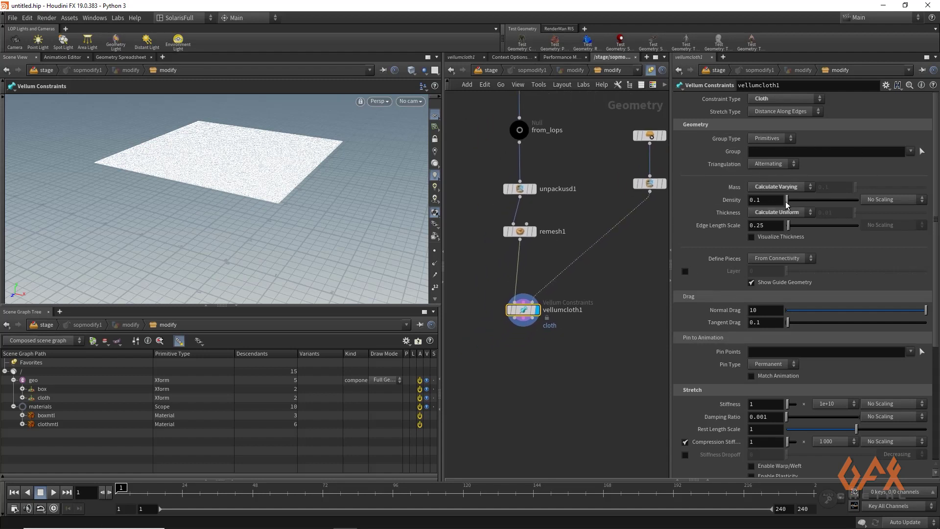
drag(517, 310, 529, 296)
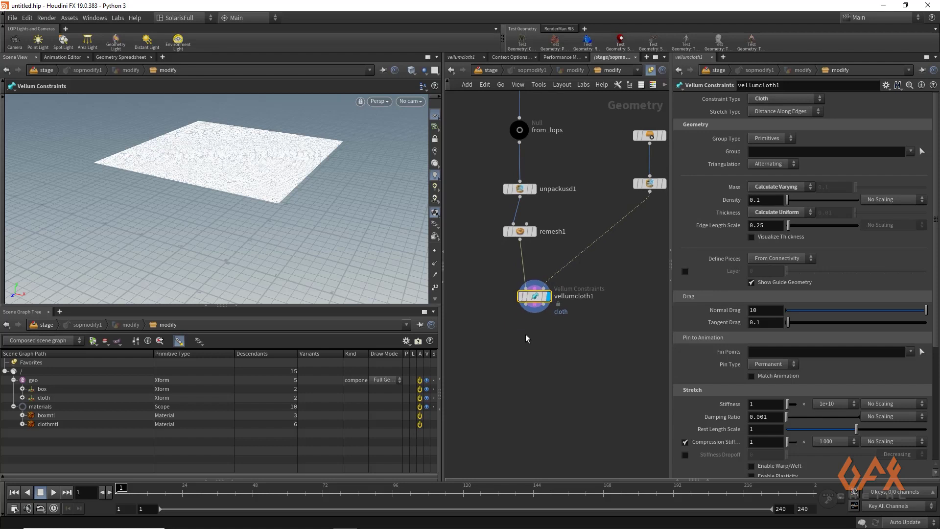
- Connect a Vellum Solver to all three outputs of the cloth node, display it and play the simulation to frame 22
key(shift+s)
drag(526, 308, 528, 346)
text(velso)
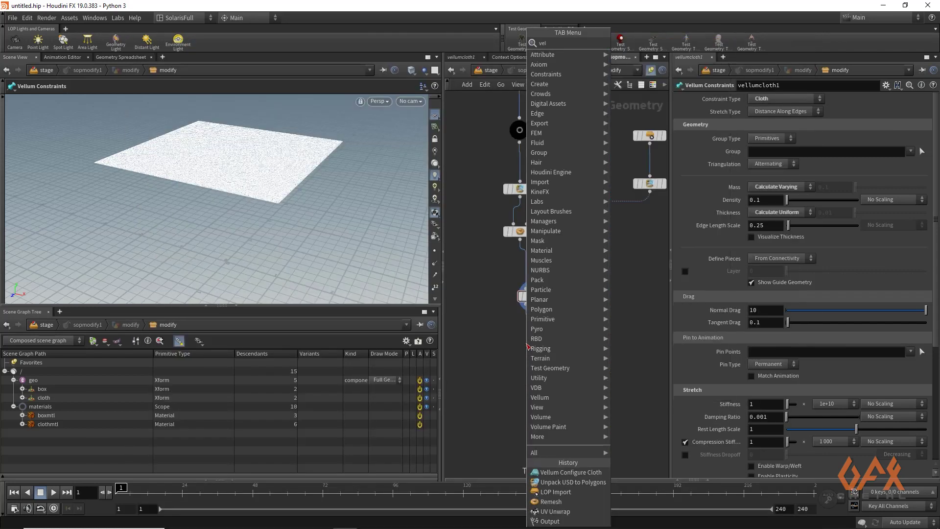
key(Return)
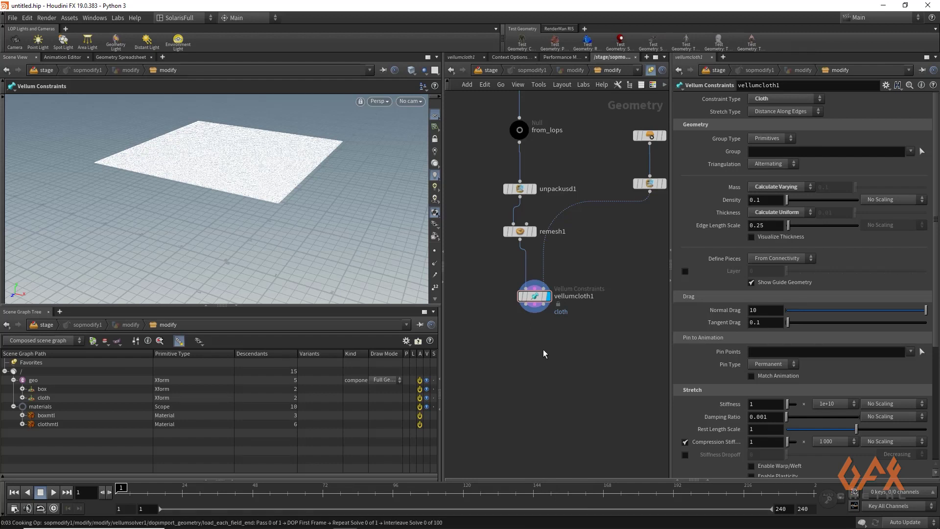
click(542, 349)
click(542, 344)
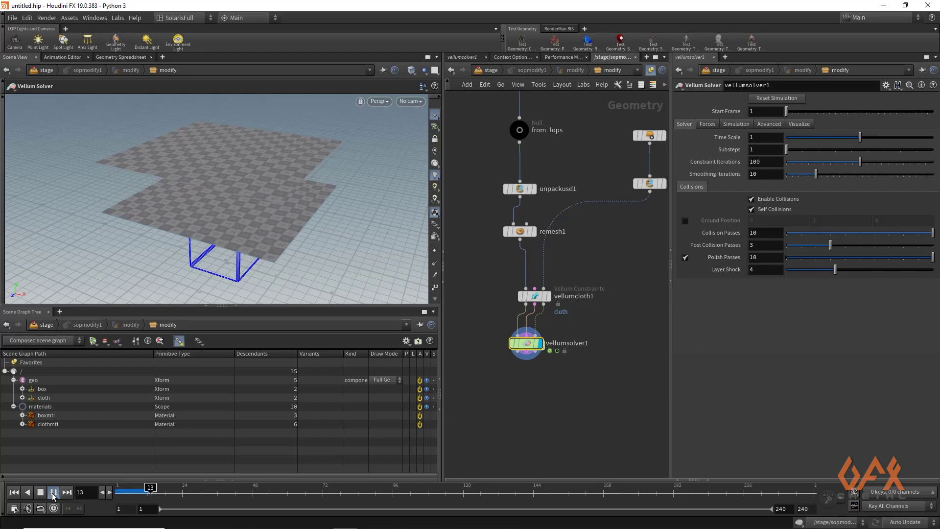
click(53, 492)
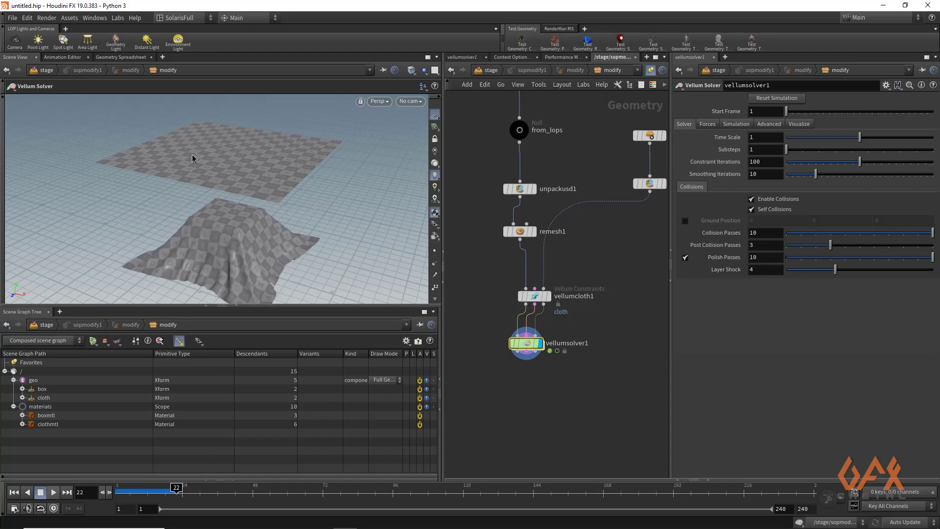
alt+drag(212, 175, 201, 171)
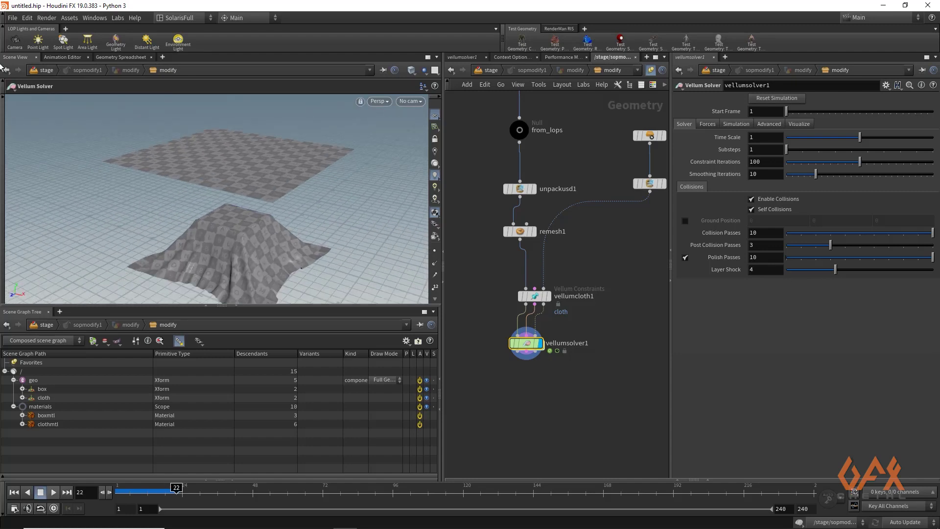
- Replace the Scene View pane with a fresh Scene Viewer and scrub the cloth simulation from frame 1 to 22
click(37, 58)
click(121, 57)
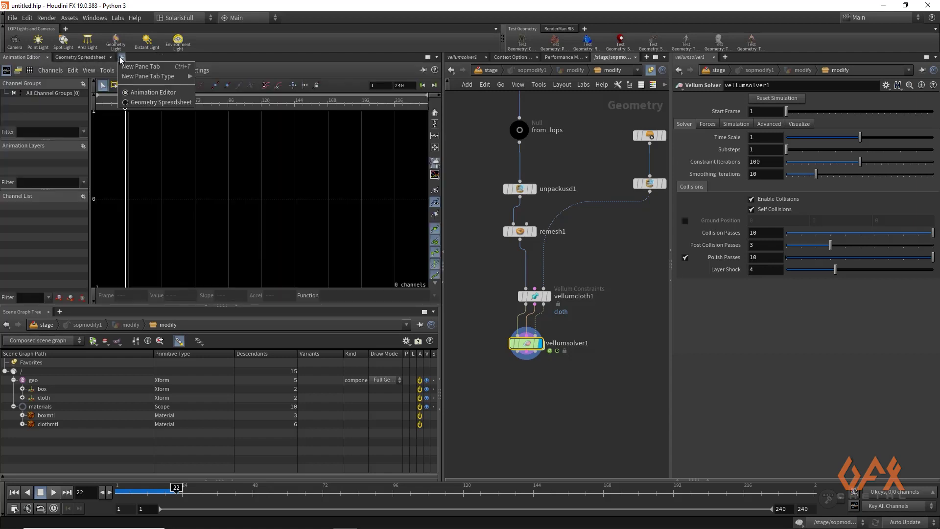
mouse_move(162, 77)
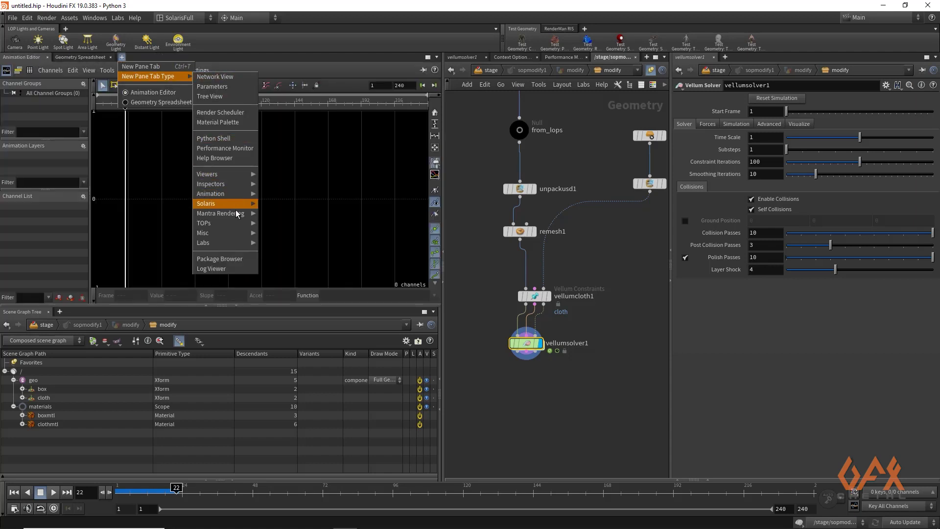
mouse_move(208, 174)
click(274, 175)
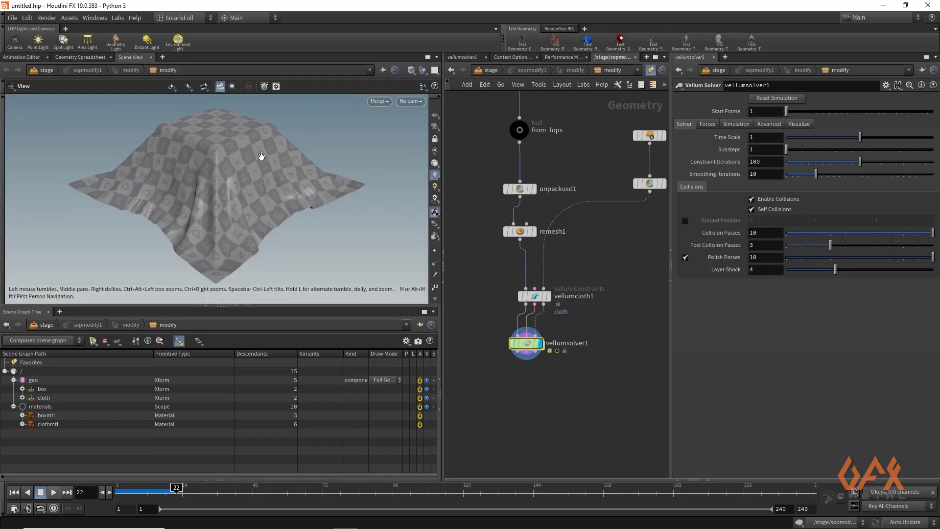
click(119, 488)
drag(118, 488, 176, 487)
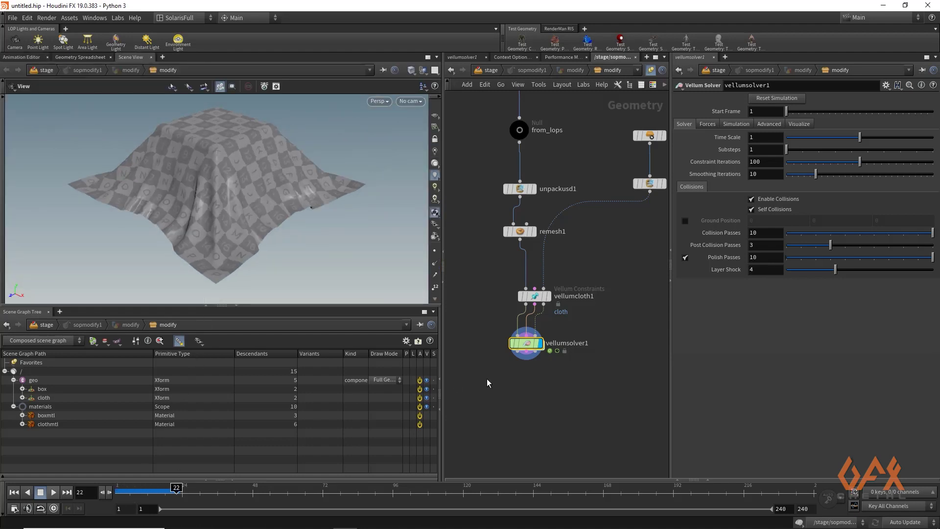
- Connect an Output node after the Vellum Solver and display it
drag(517, 360, 519, 394)
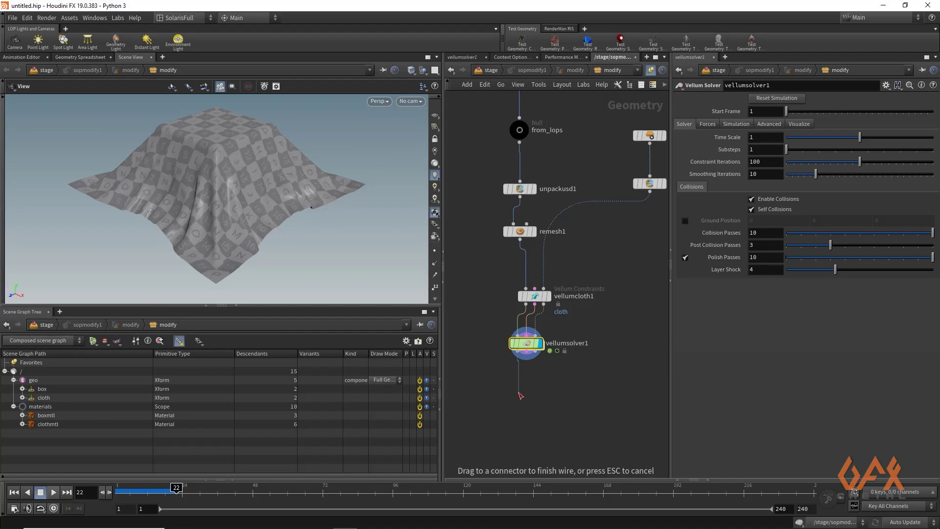
key(Tab)
text(out)
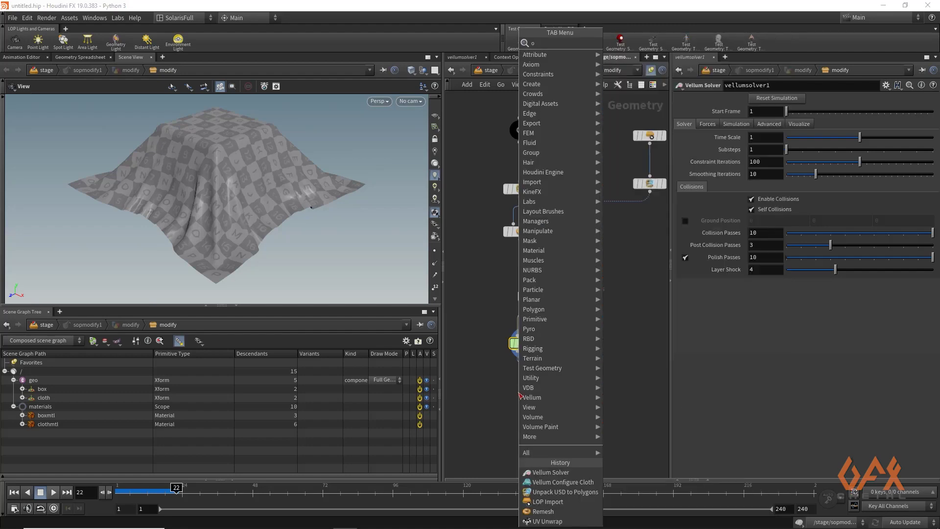
key(Return)
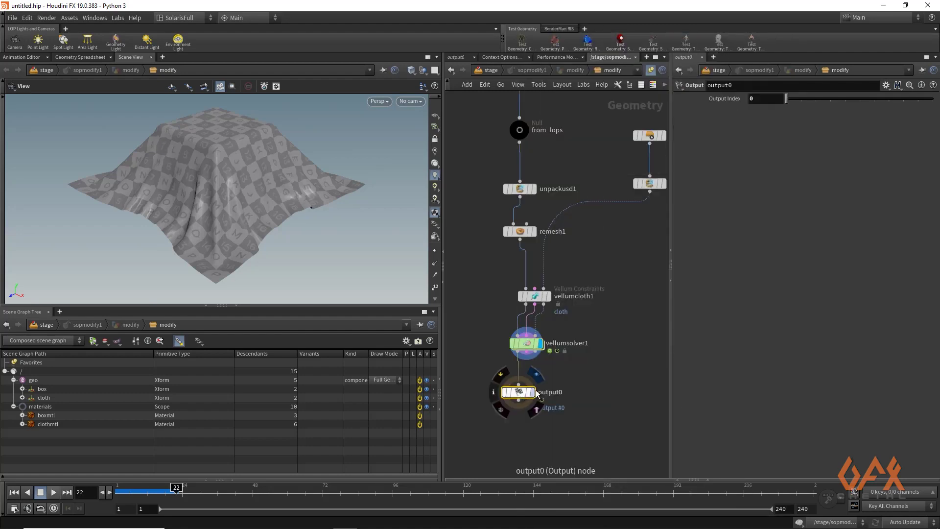
click(536, 374)
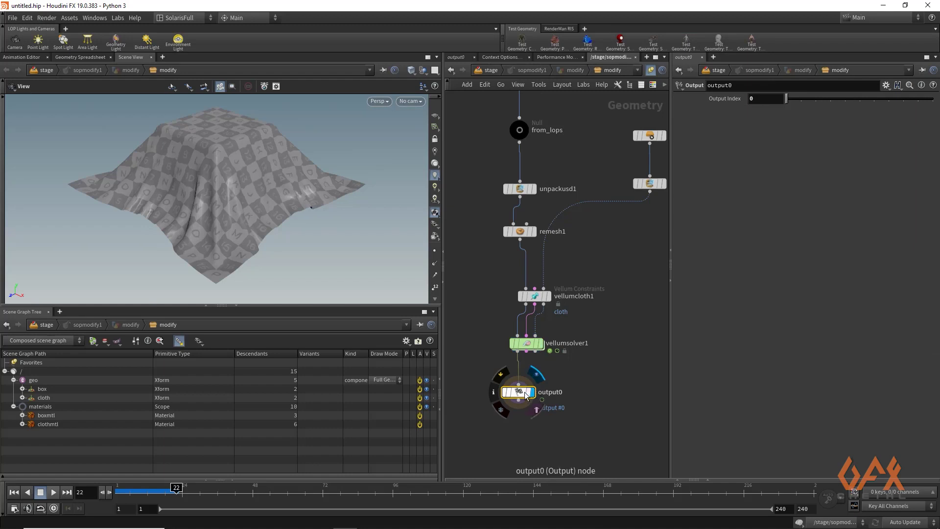
- Return to the stage network, move the SOP Modify node slightly lower and scrub the textured cloth animation to frame 21
click(492, 73)
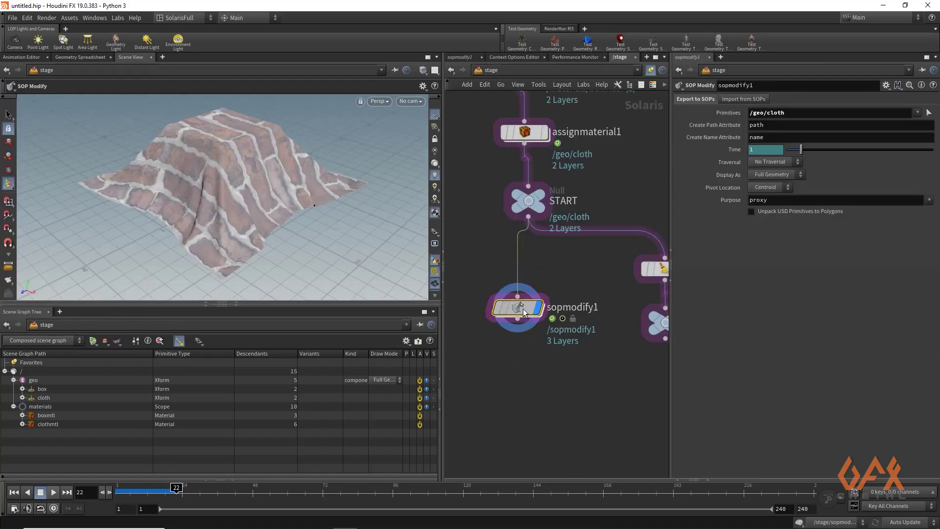
drag(523, 307, 523, 322)
drag(145, 487, 173, 487)
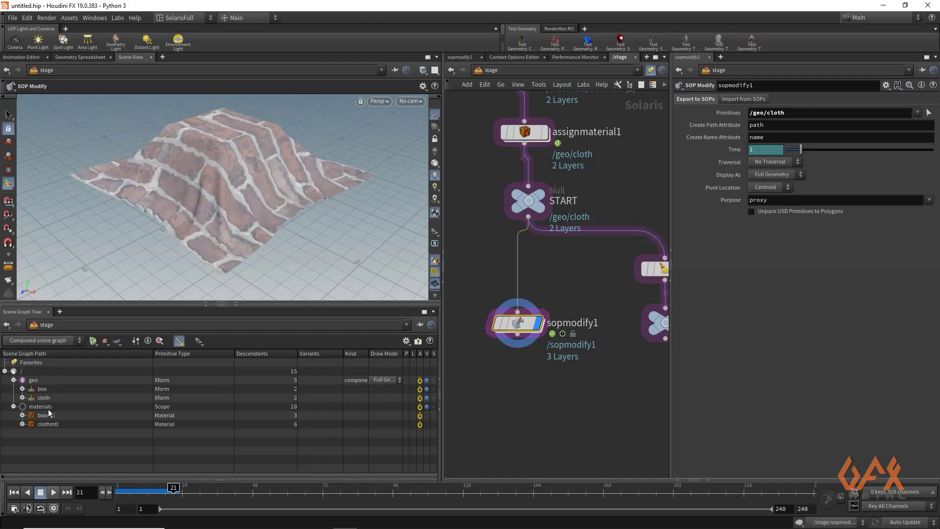
mouse_move(529, 324)
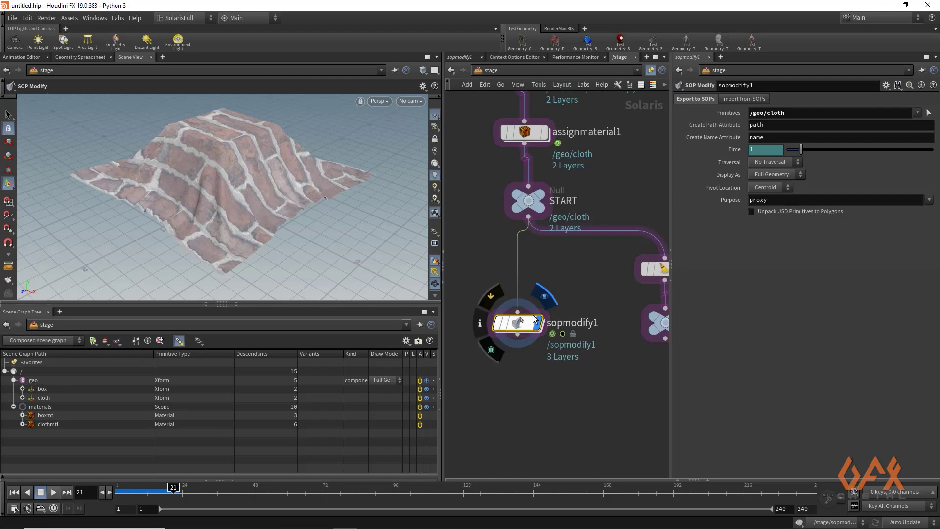
mouse_move(533, 204)
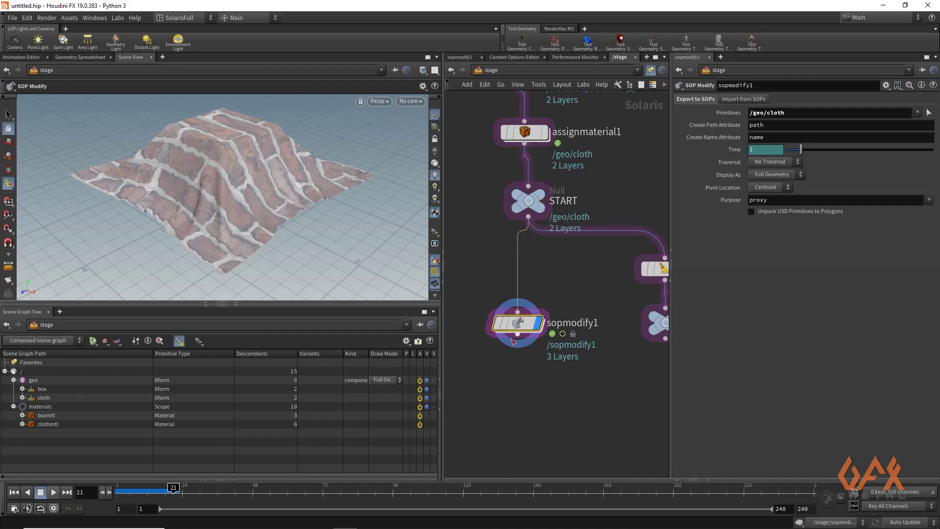
- Add a Dome Light node after the SOP Modify node and display it
drag(518, 335, 520, 382)
key(Tab)
text(dome)
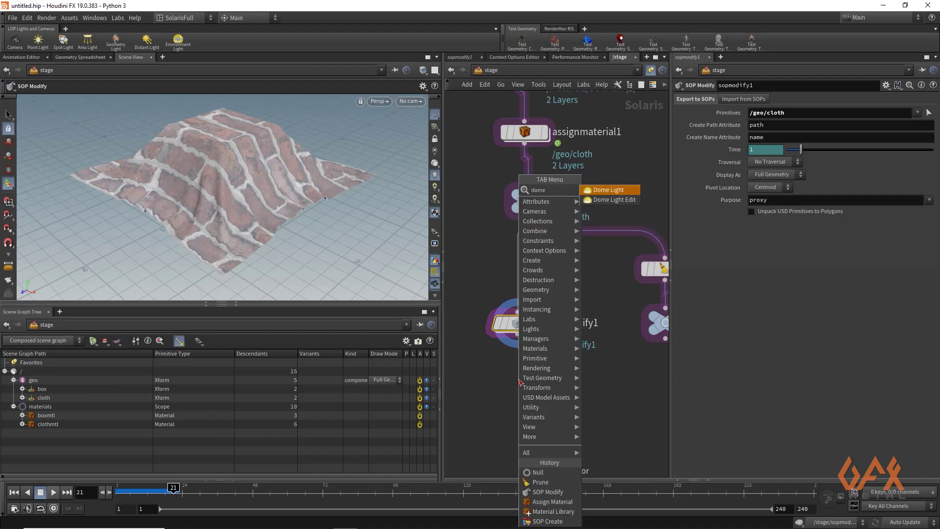
key(Return)
click(519, 382)
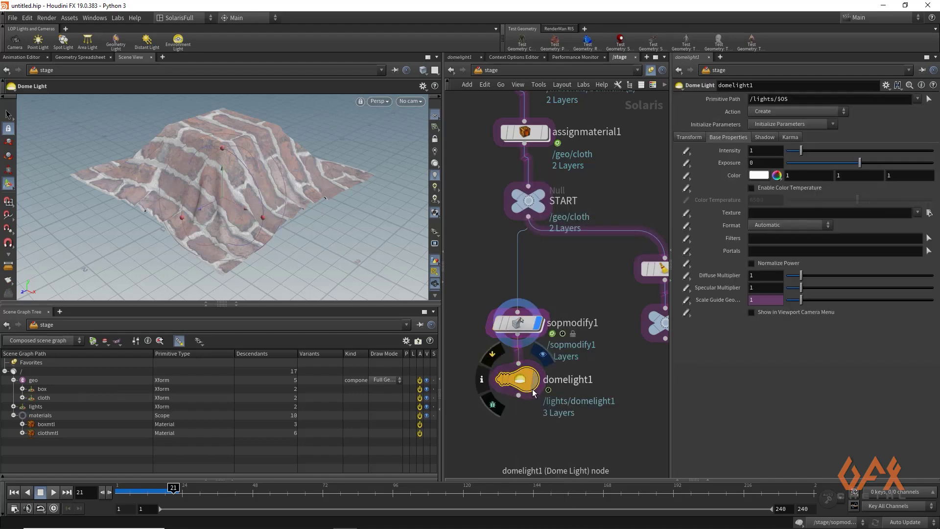
click(537, 382)
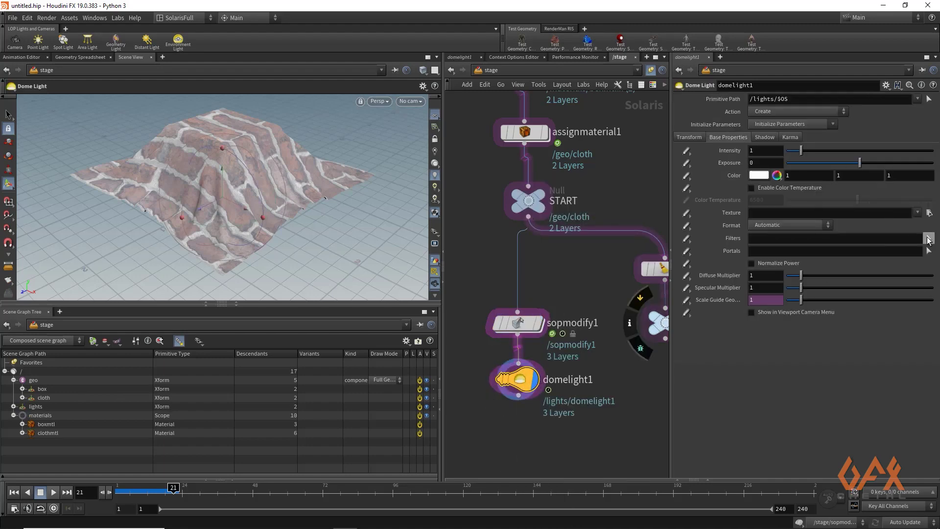
- Set the dome light's texture to HDRIHaven_skylit_garage_2k.rat from $HFS/houdini/pic/hdri/ and shift its node slightly lower
click(928, 212)
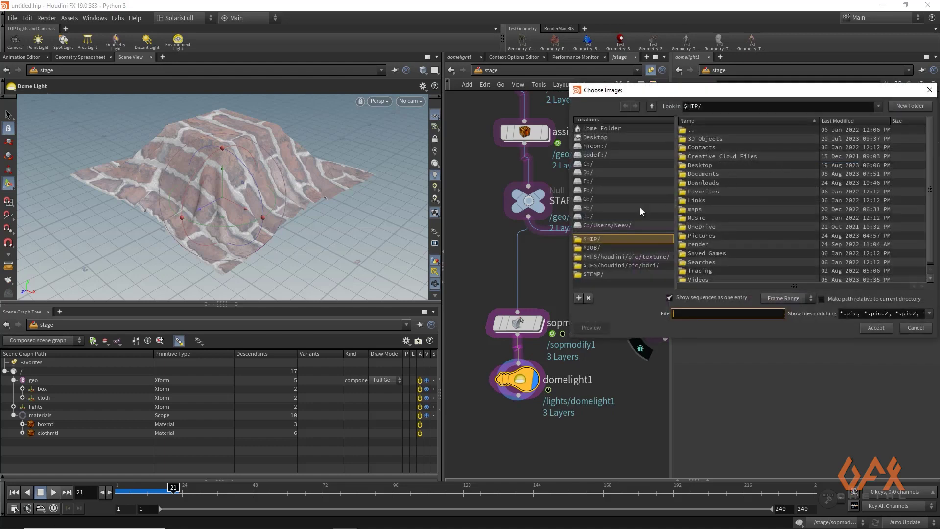
click(645, 265)
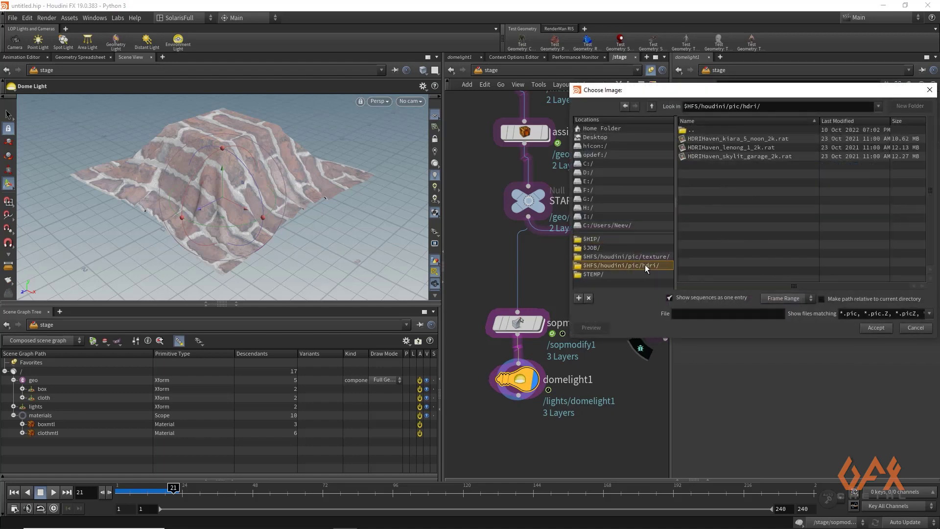
double_click(745, 158)
drag(525, 384, 526, 391)
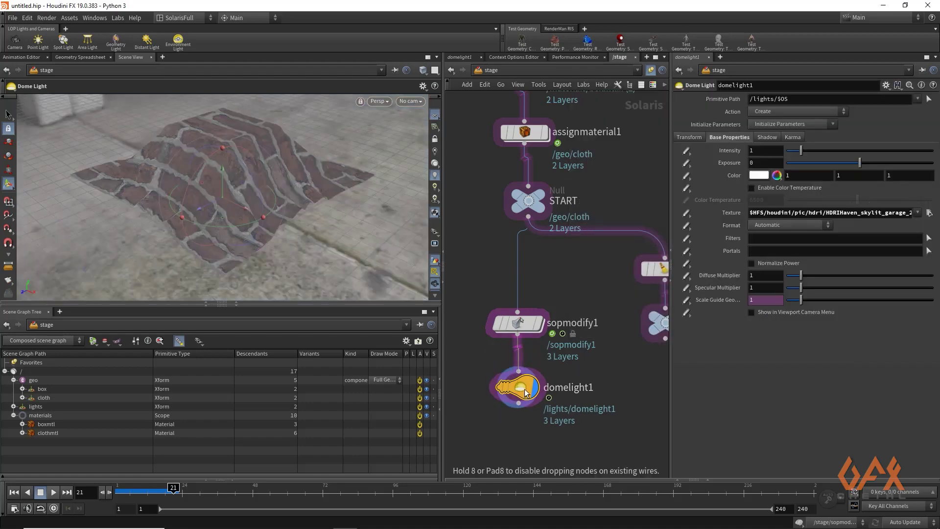
- Create a new camera from the current view of the draped cloth and adjust its framing around the cloth
key(Escape)
drag(181, 199, 235, 186)
key(Return)
click(409, 101)
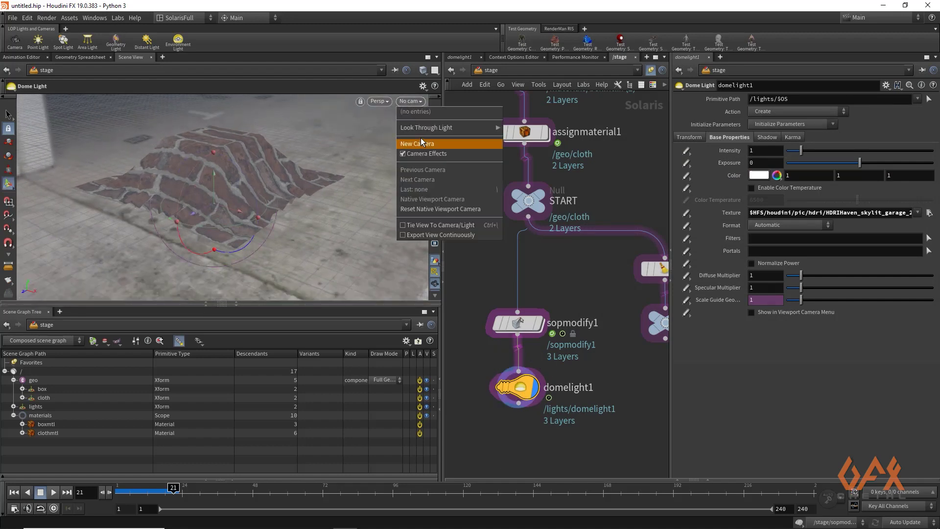
click(422, 142)
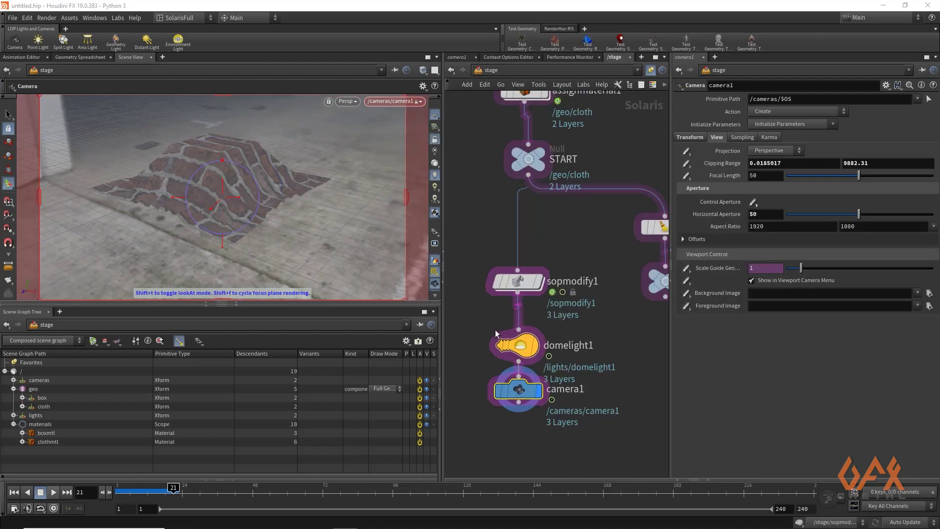
key(Escape)
drag(173, 171, 194, 174)
key(Return)
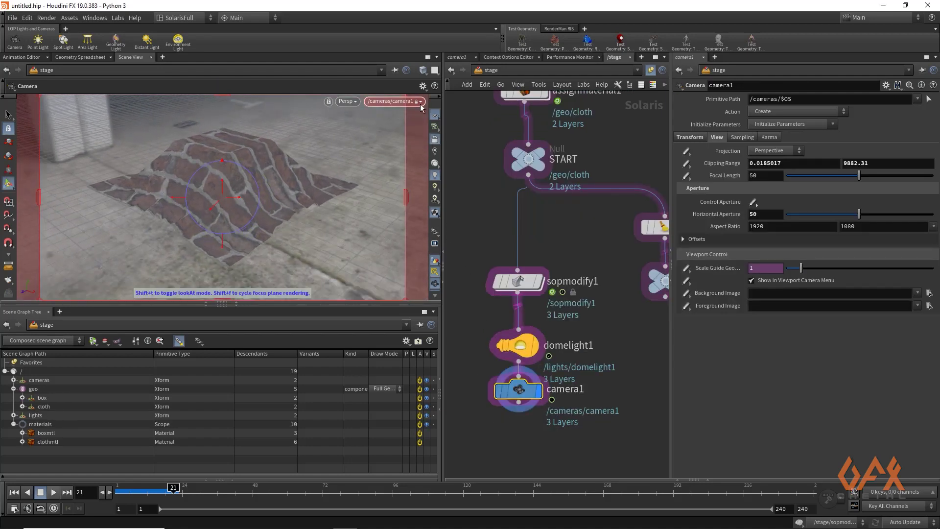
- Switch the viewport renderer to Karma and activate the Select tool to remove the camera handles from view
click(352, 101)
click(353, 148)
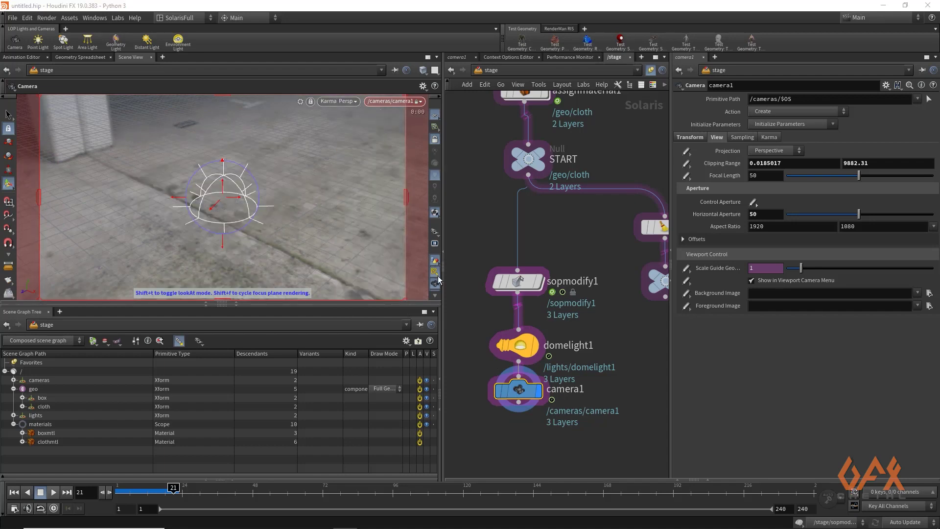
click(8, 129)
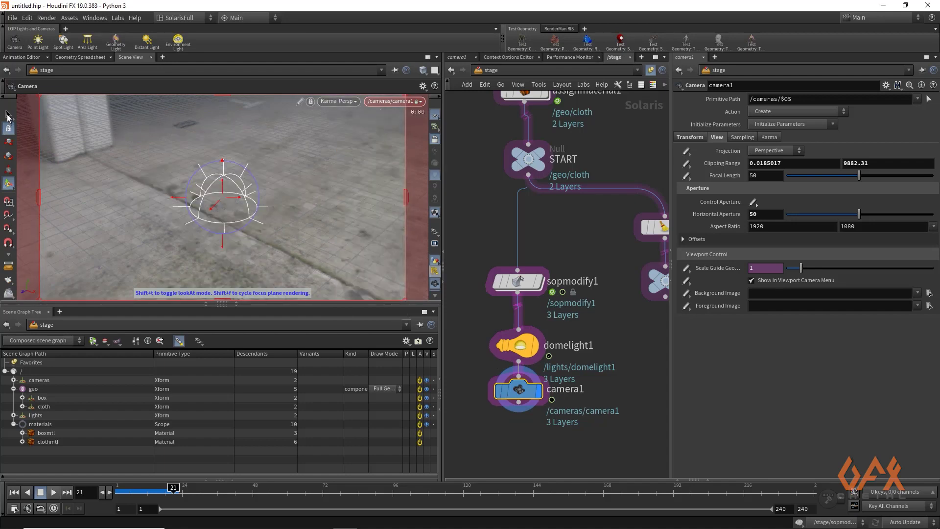
click(7, 116)
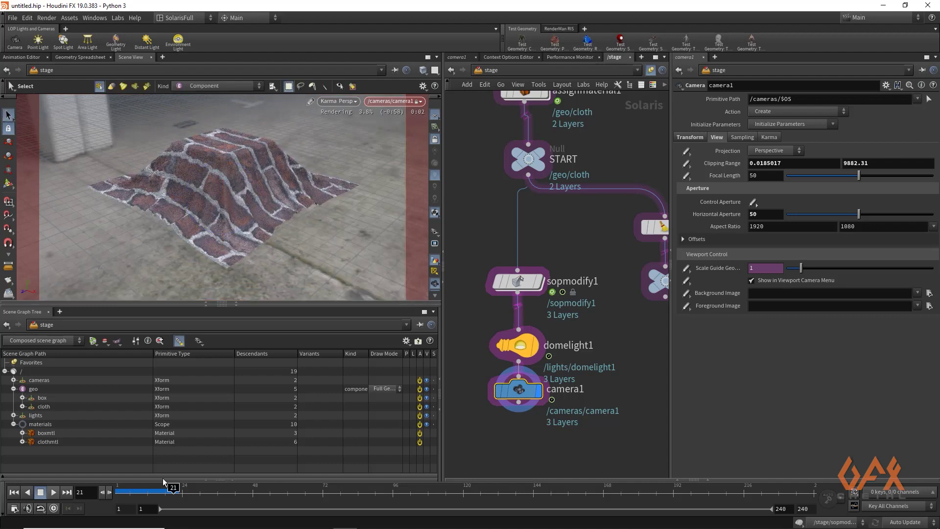
- Scrub the timeline to frame 29 to check the falling cloth in the Karma render
click(154, 490)
drag(153, 490, 182, 489)
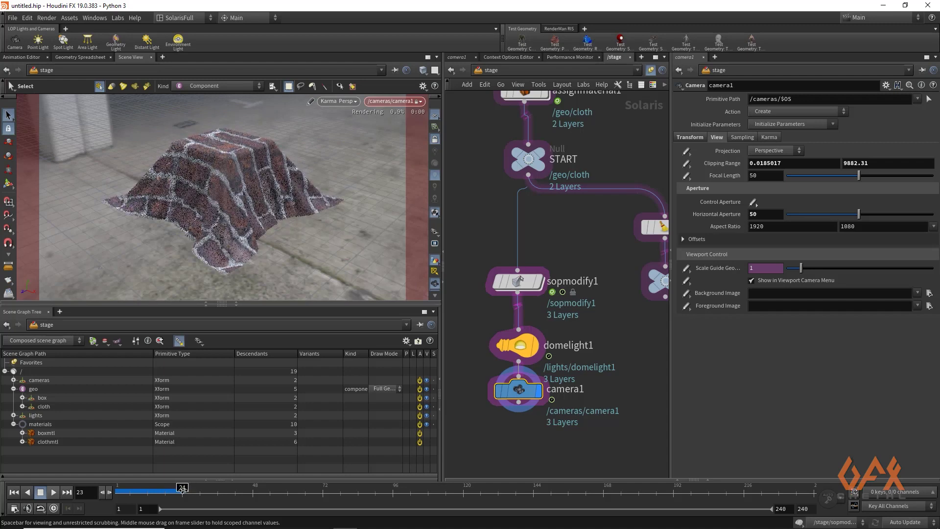
drag(183, 488, 198, 490)
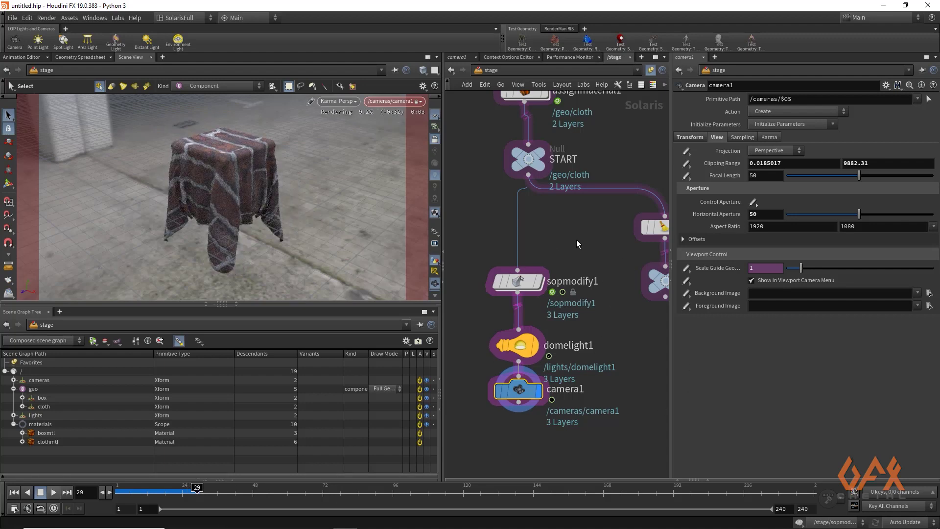
scroll(576, 240, down, 3)
scroll(546, 260, down, 3)
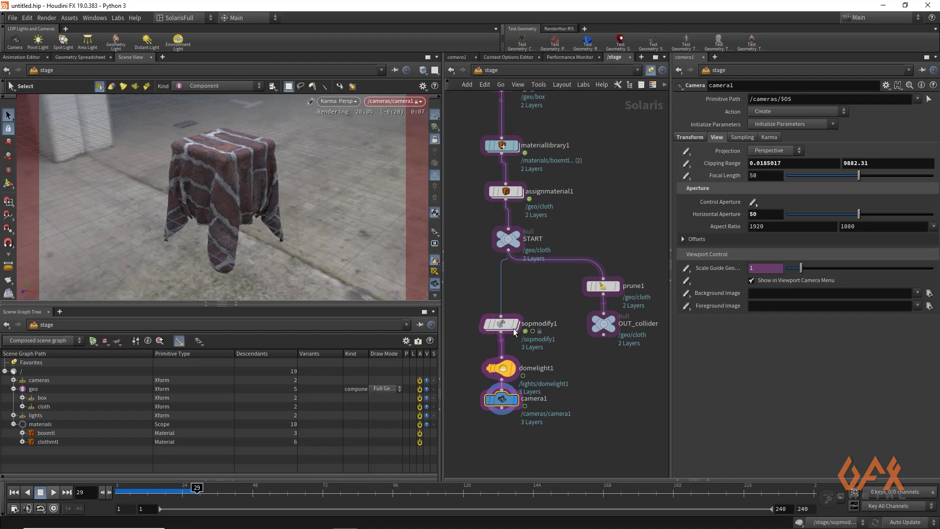
middle_drag(475, 248, 503, 305)
scroll(503, 305, down, 2)
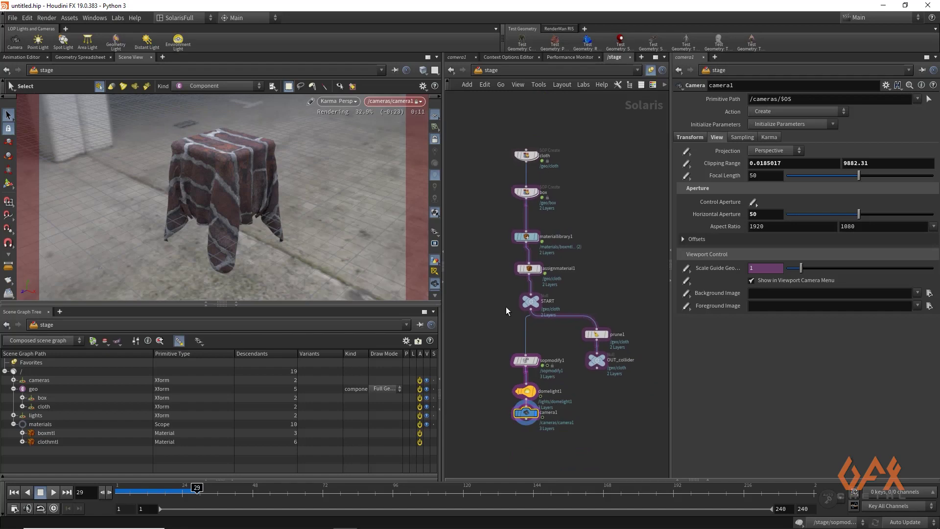